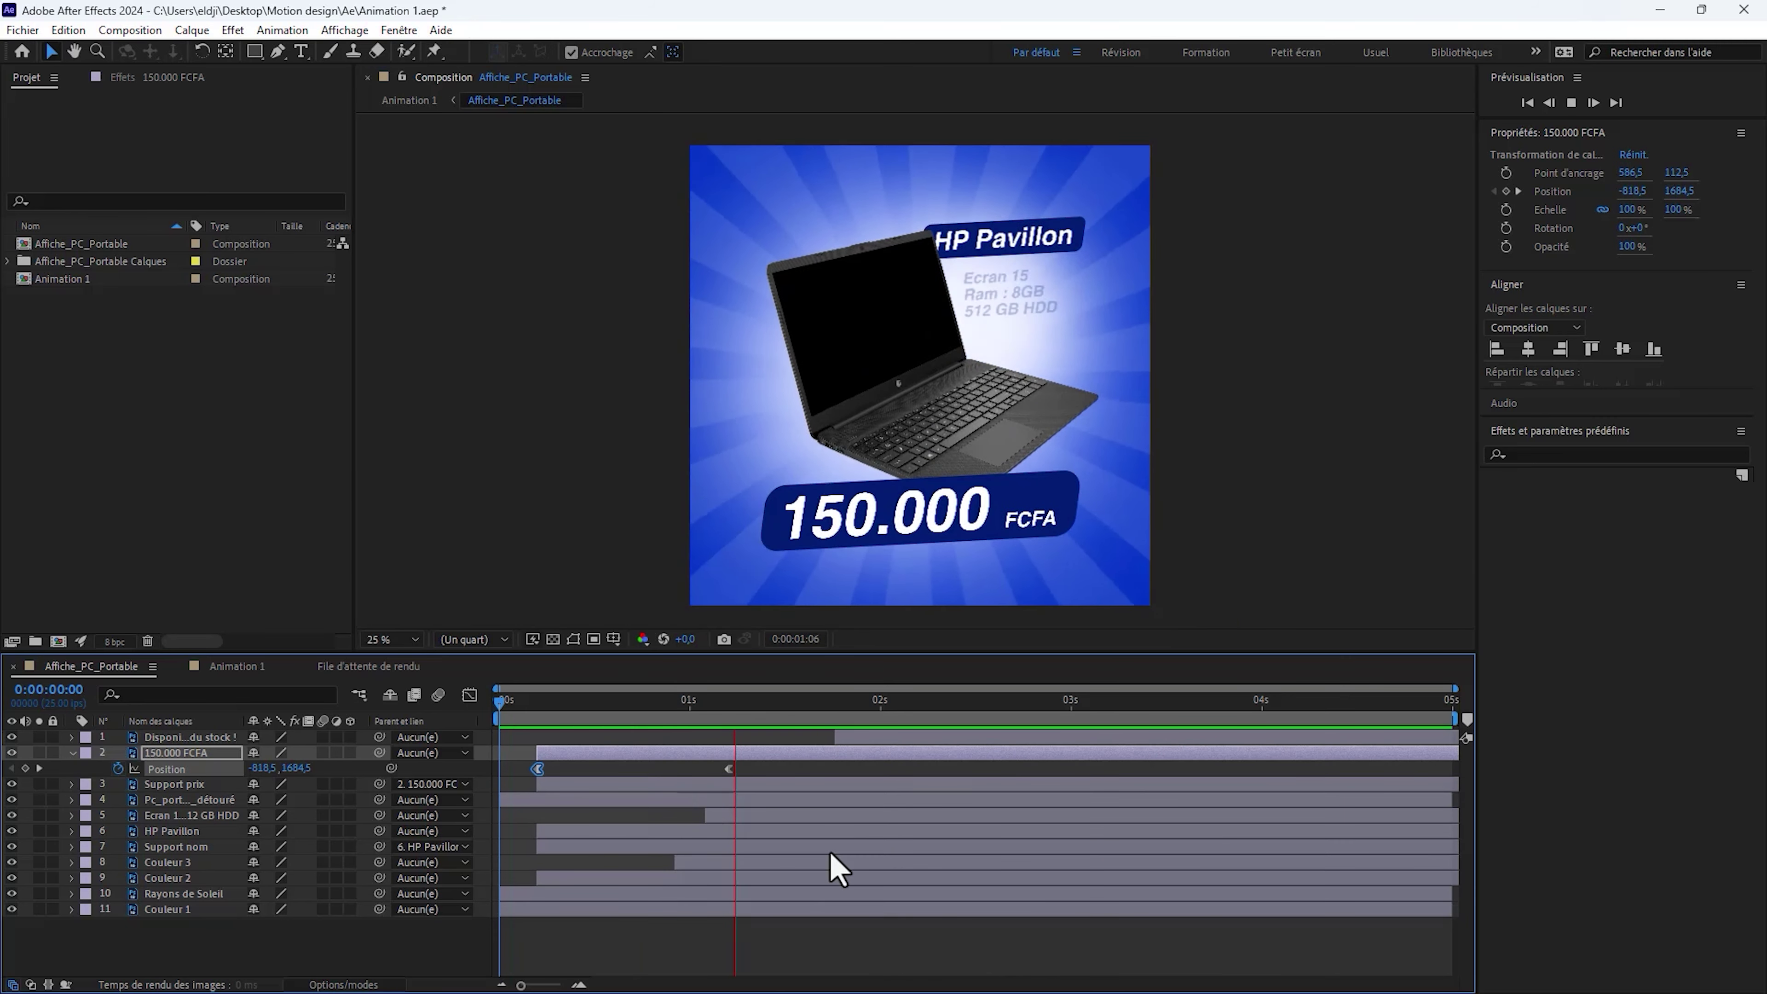
Stop the preview and undo the easing on the 150.000 FCFA layer's Position keyframes.
key(space)
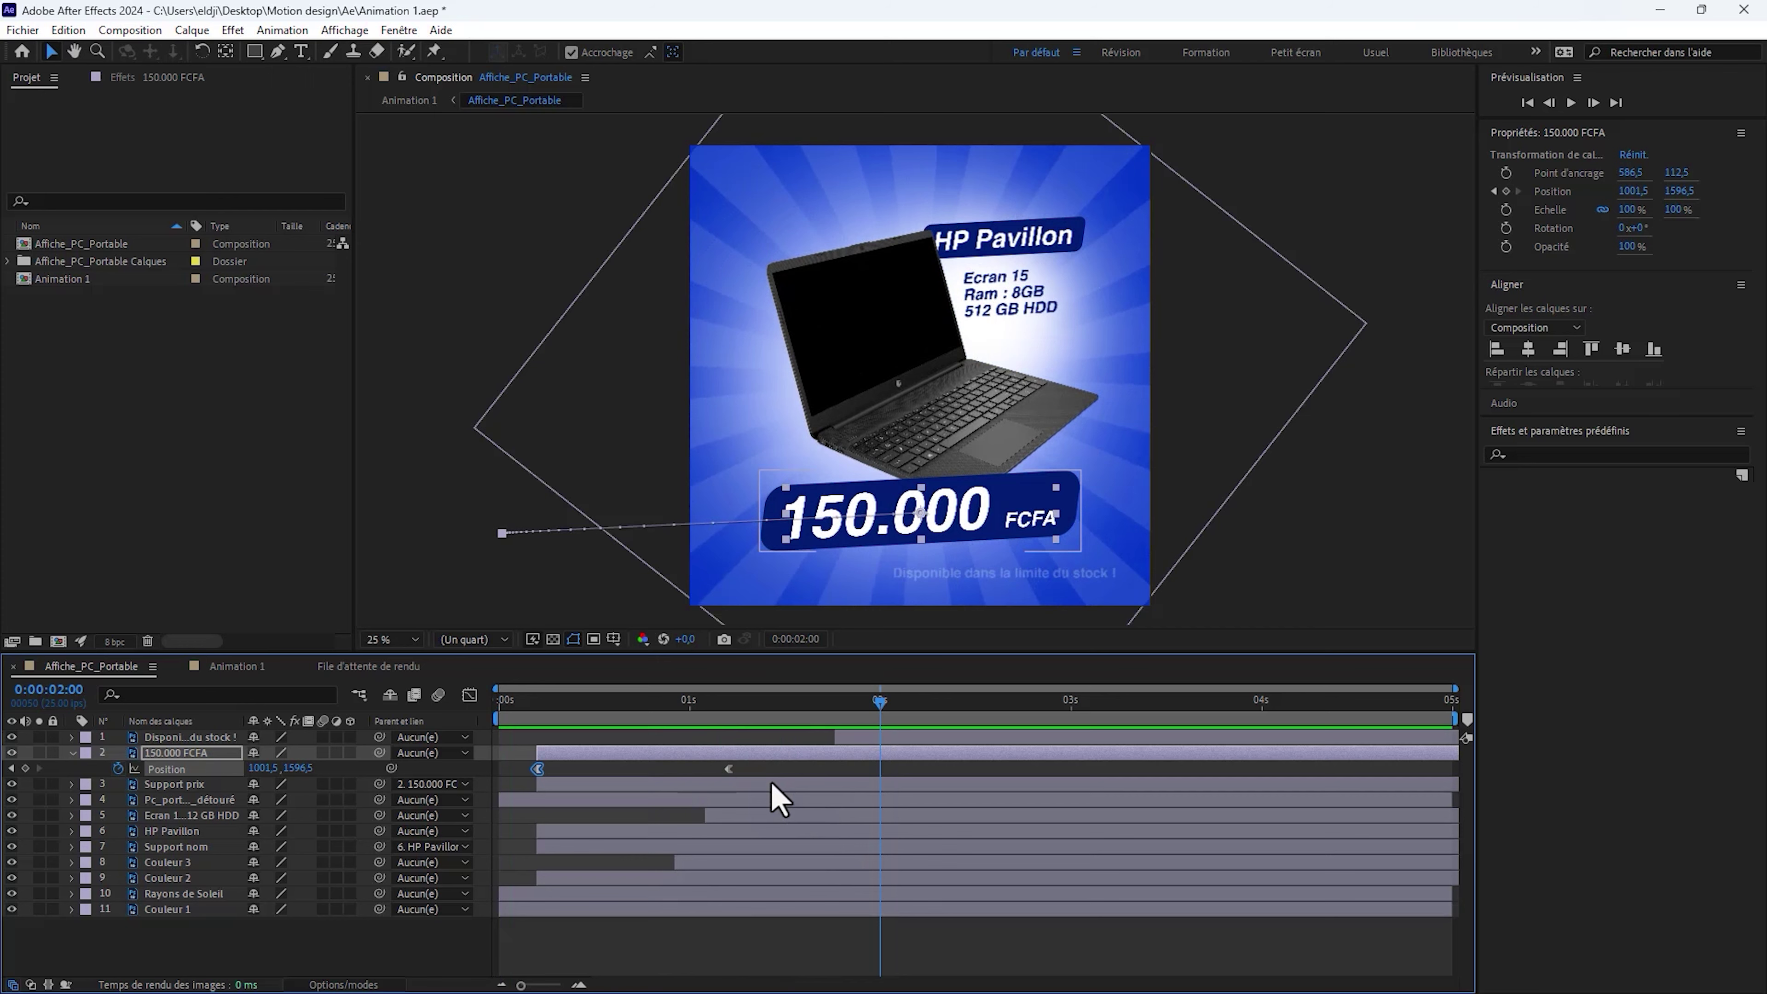
key(shift+F3)
key(space)
key(shift+F3)
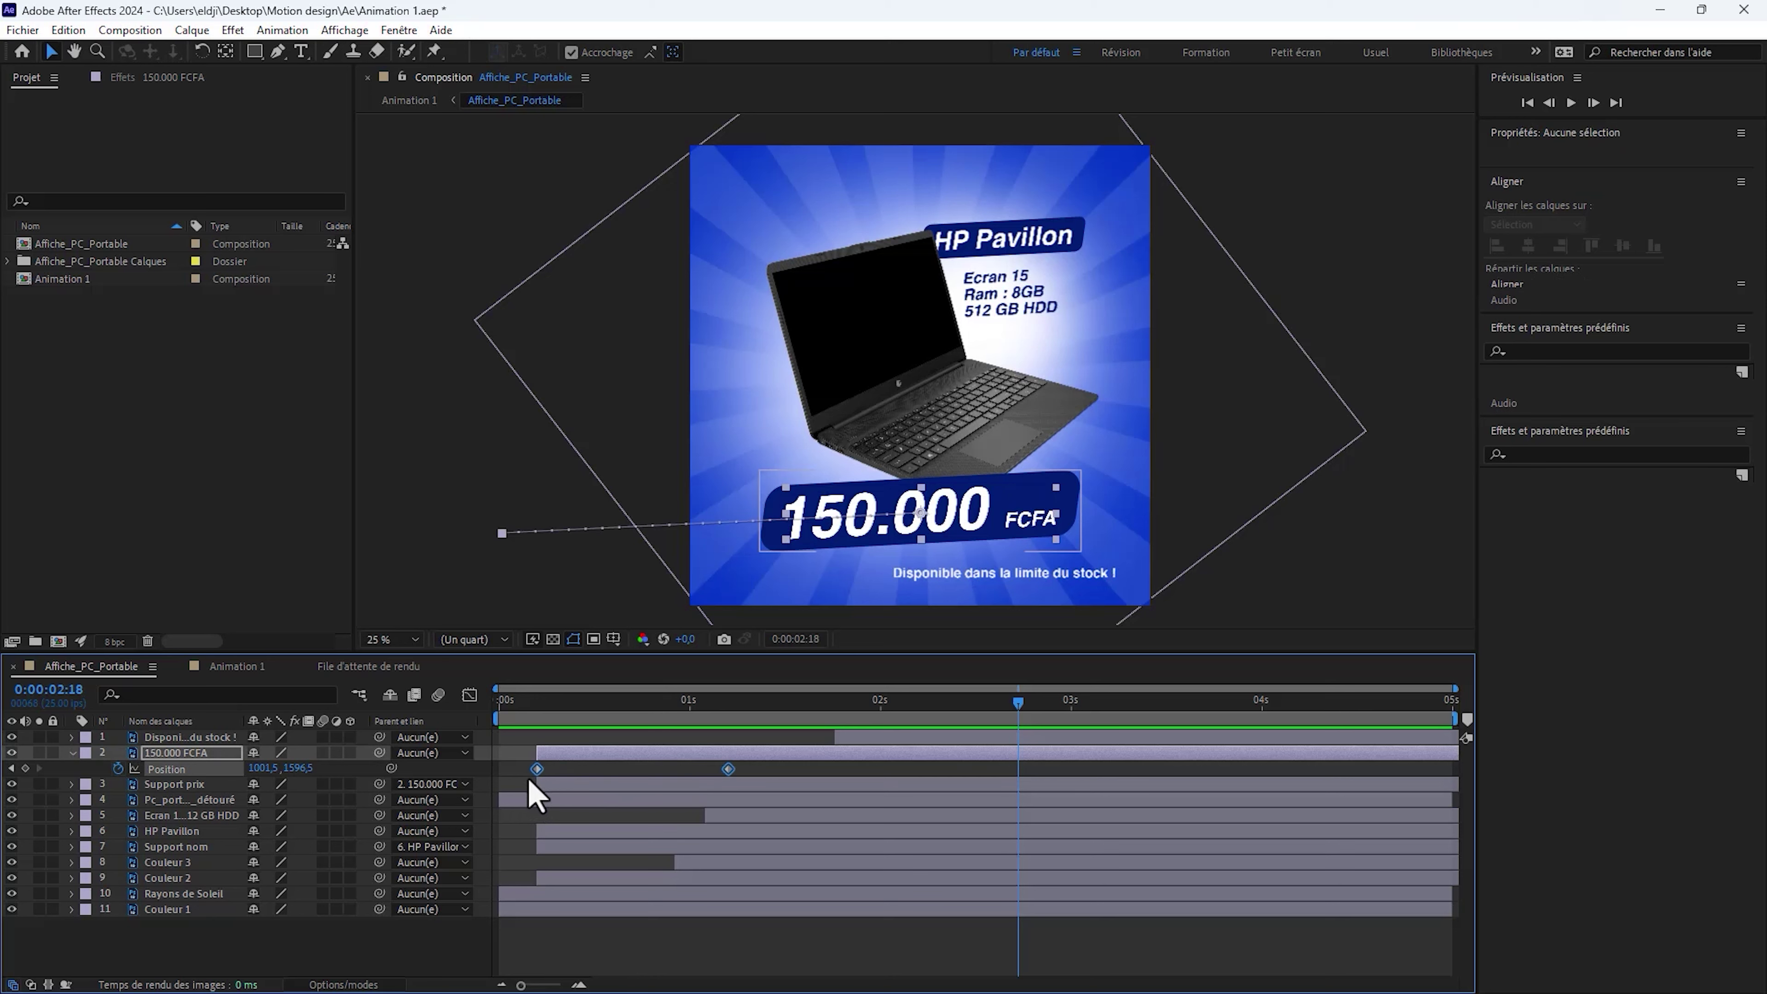
Apply Lissage à l'approche to both Position keyframes of the 150.000 FCFA layer.
right_click(729, 770)
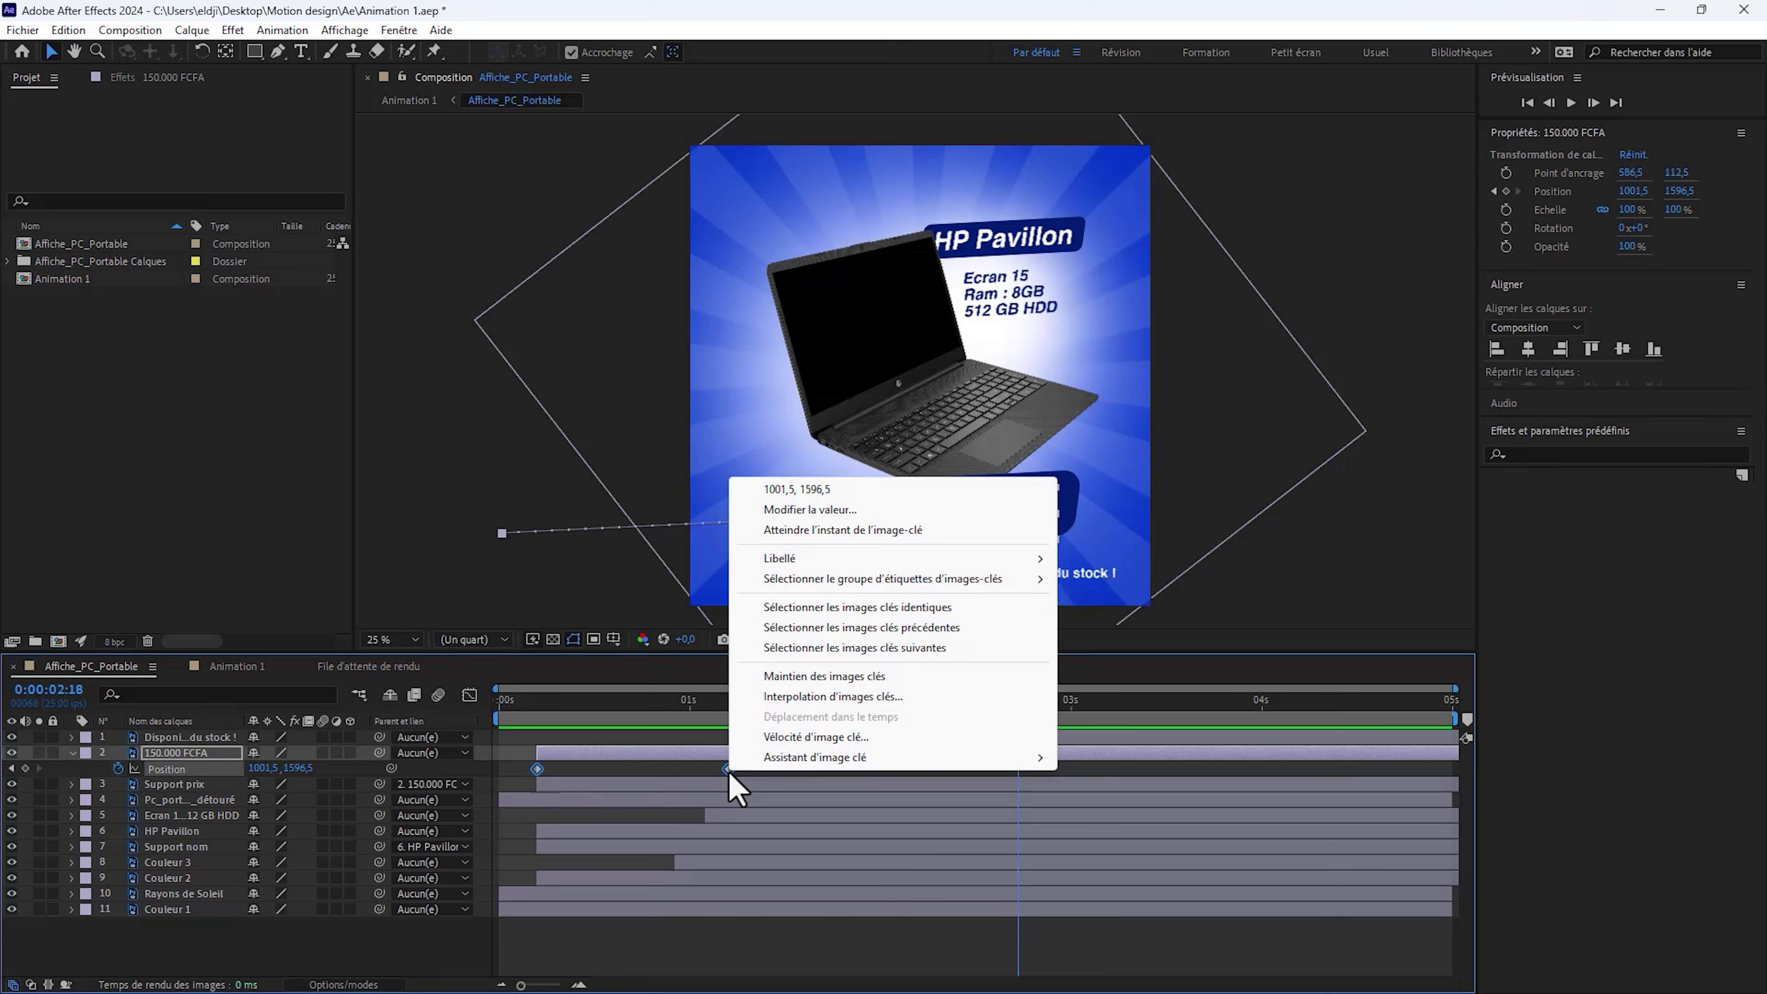
mouse_move(865, 758)
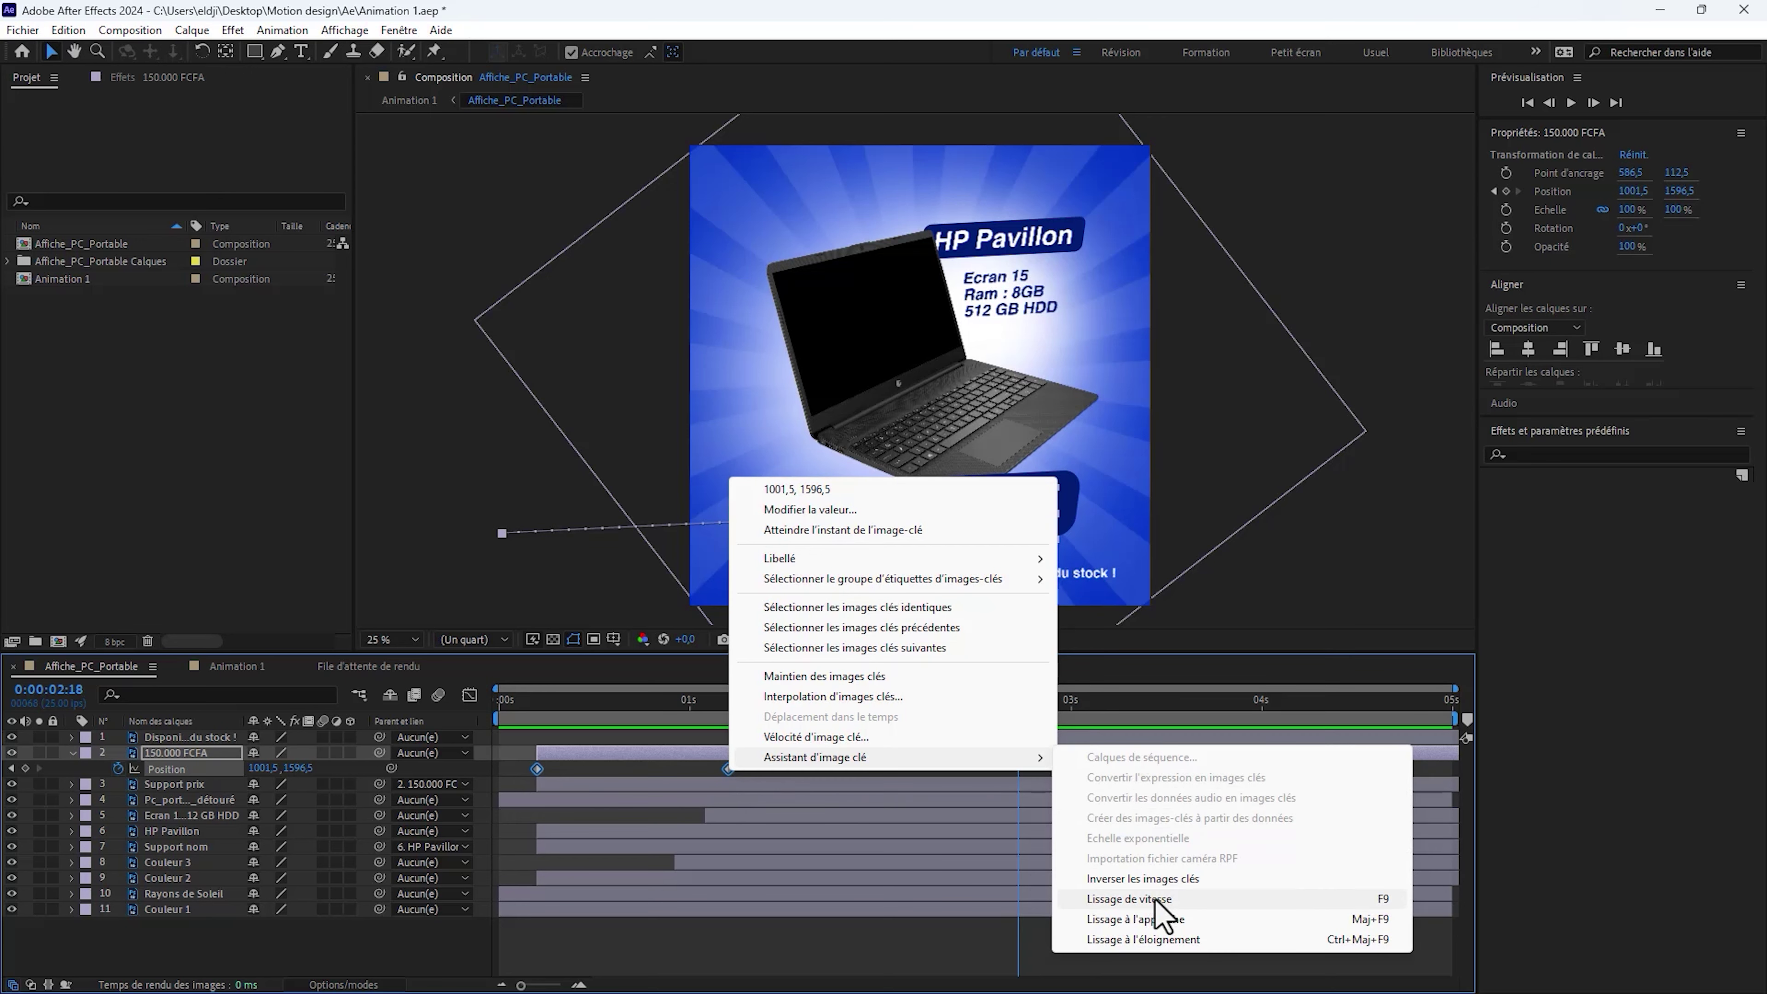
click(1144, 938)
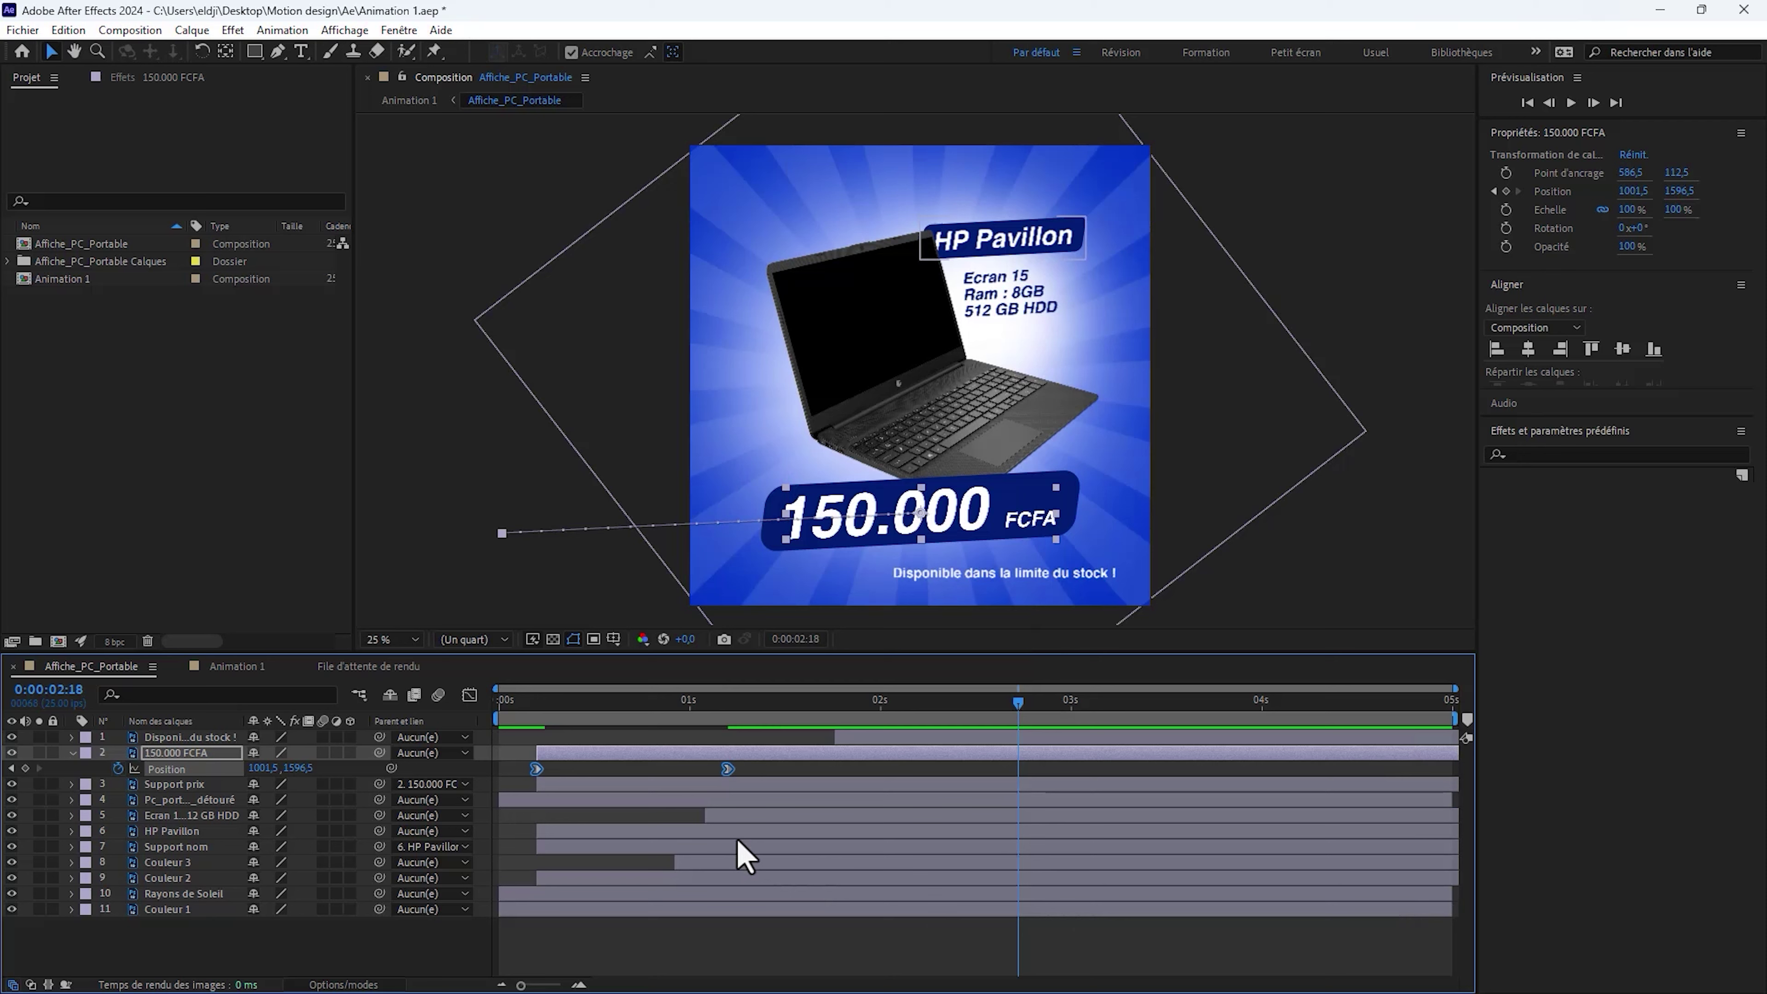
In the speed graph, lengthen the last Position keyframe's influence handle toward the first keyframe, and return to the layer bars.
click(470, 696)
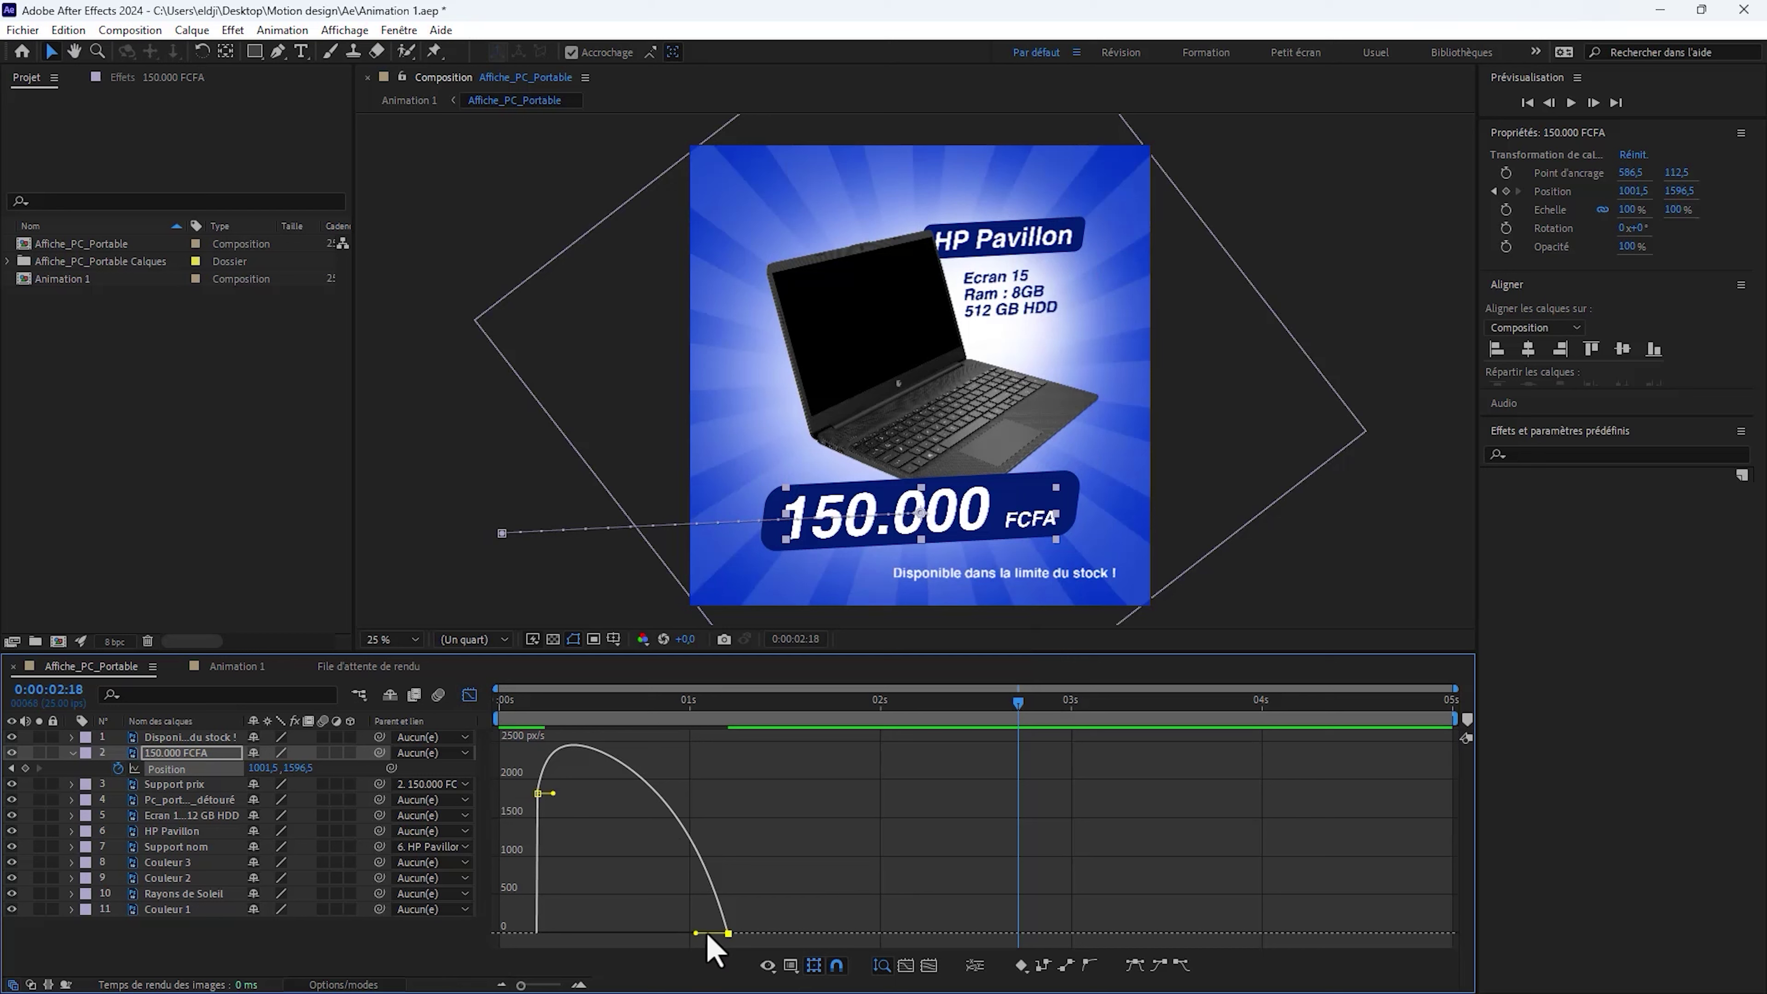
drag(694, 932, 631, 933)
click(472, 697)
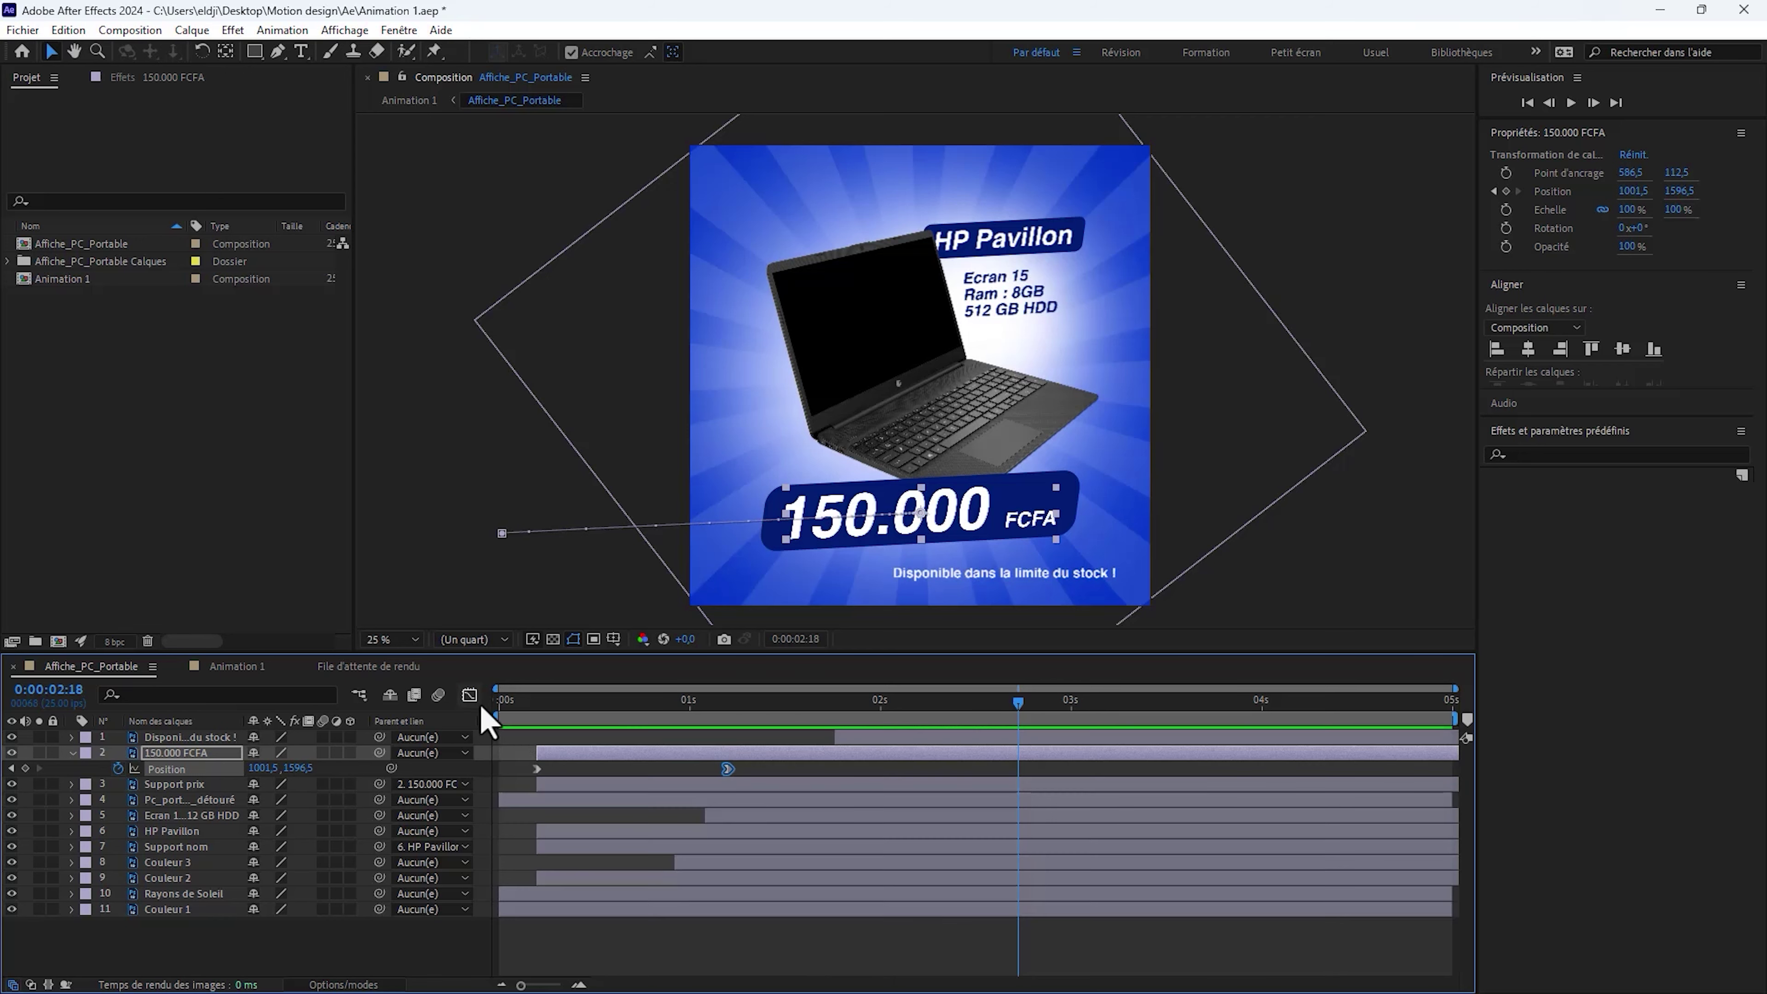
Preview the poster animation from the start twice to check the price text's slowdown.
key(space)
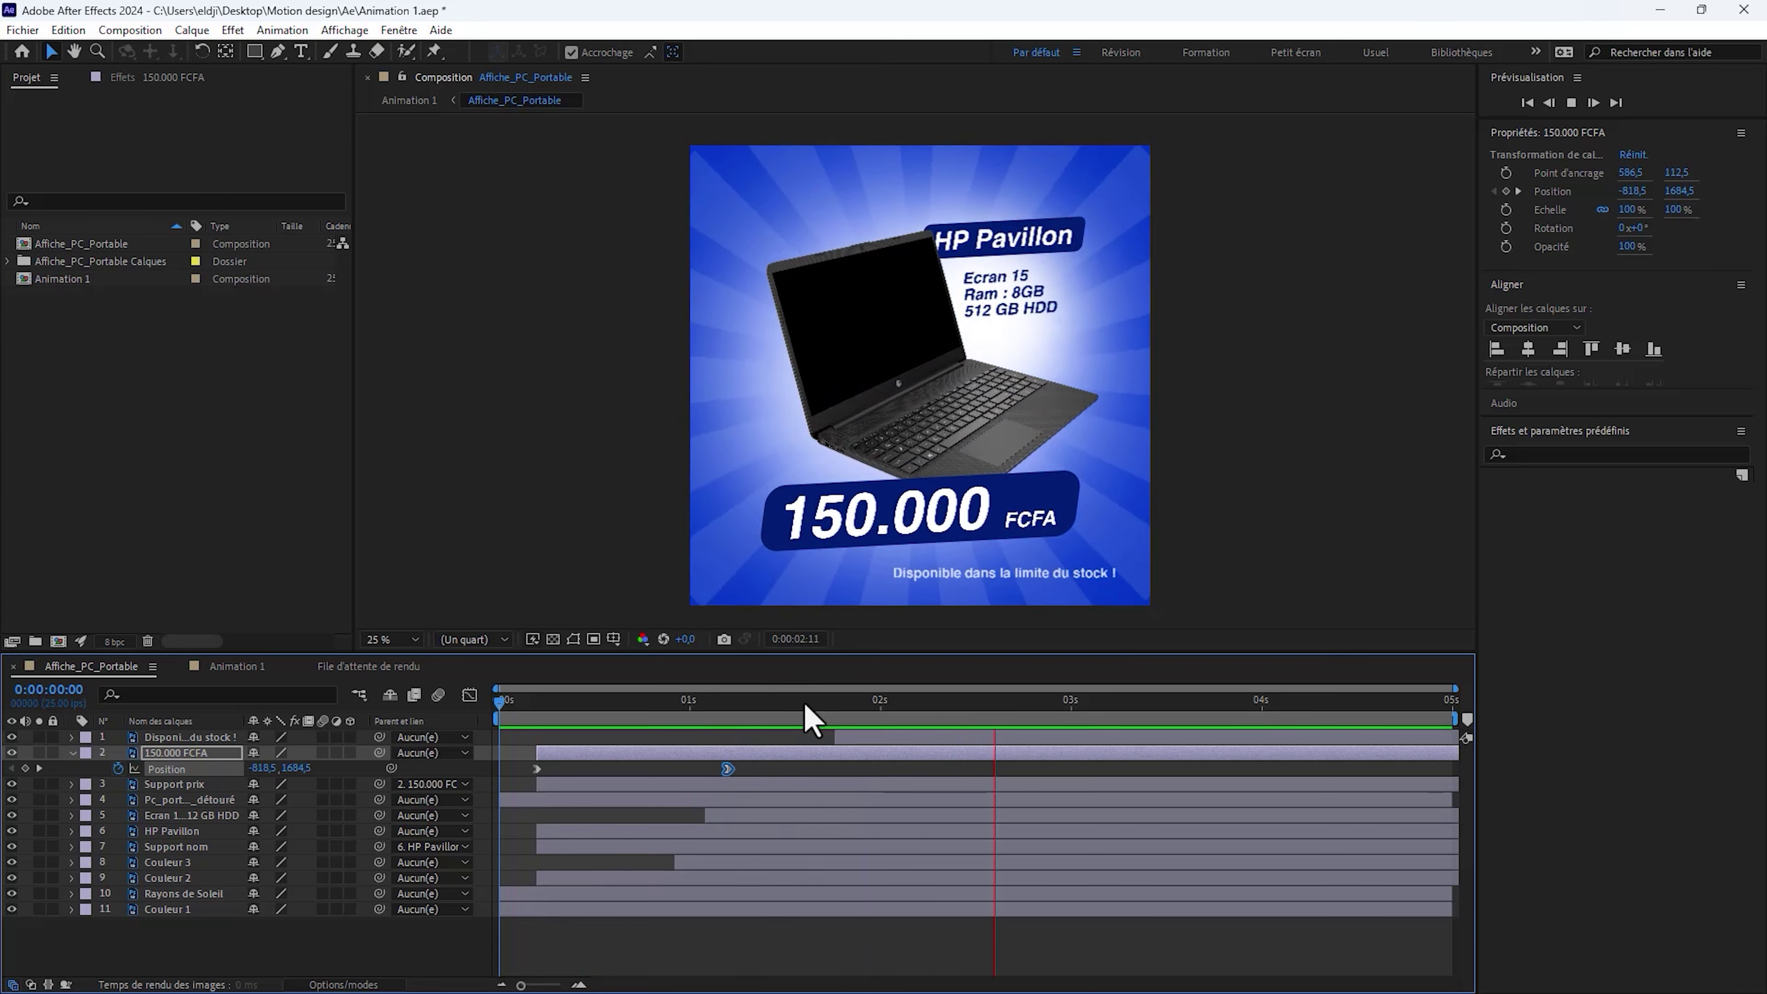
key(space)
key(space)
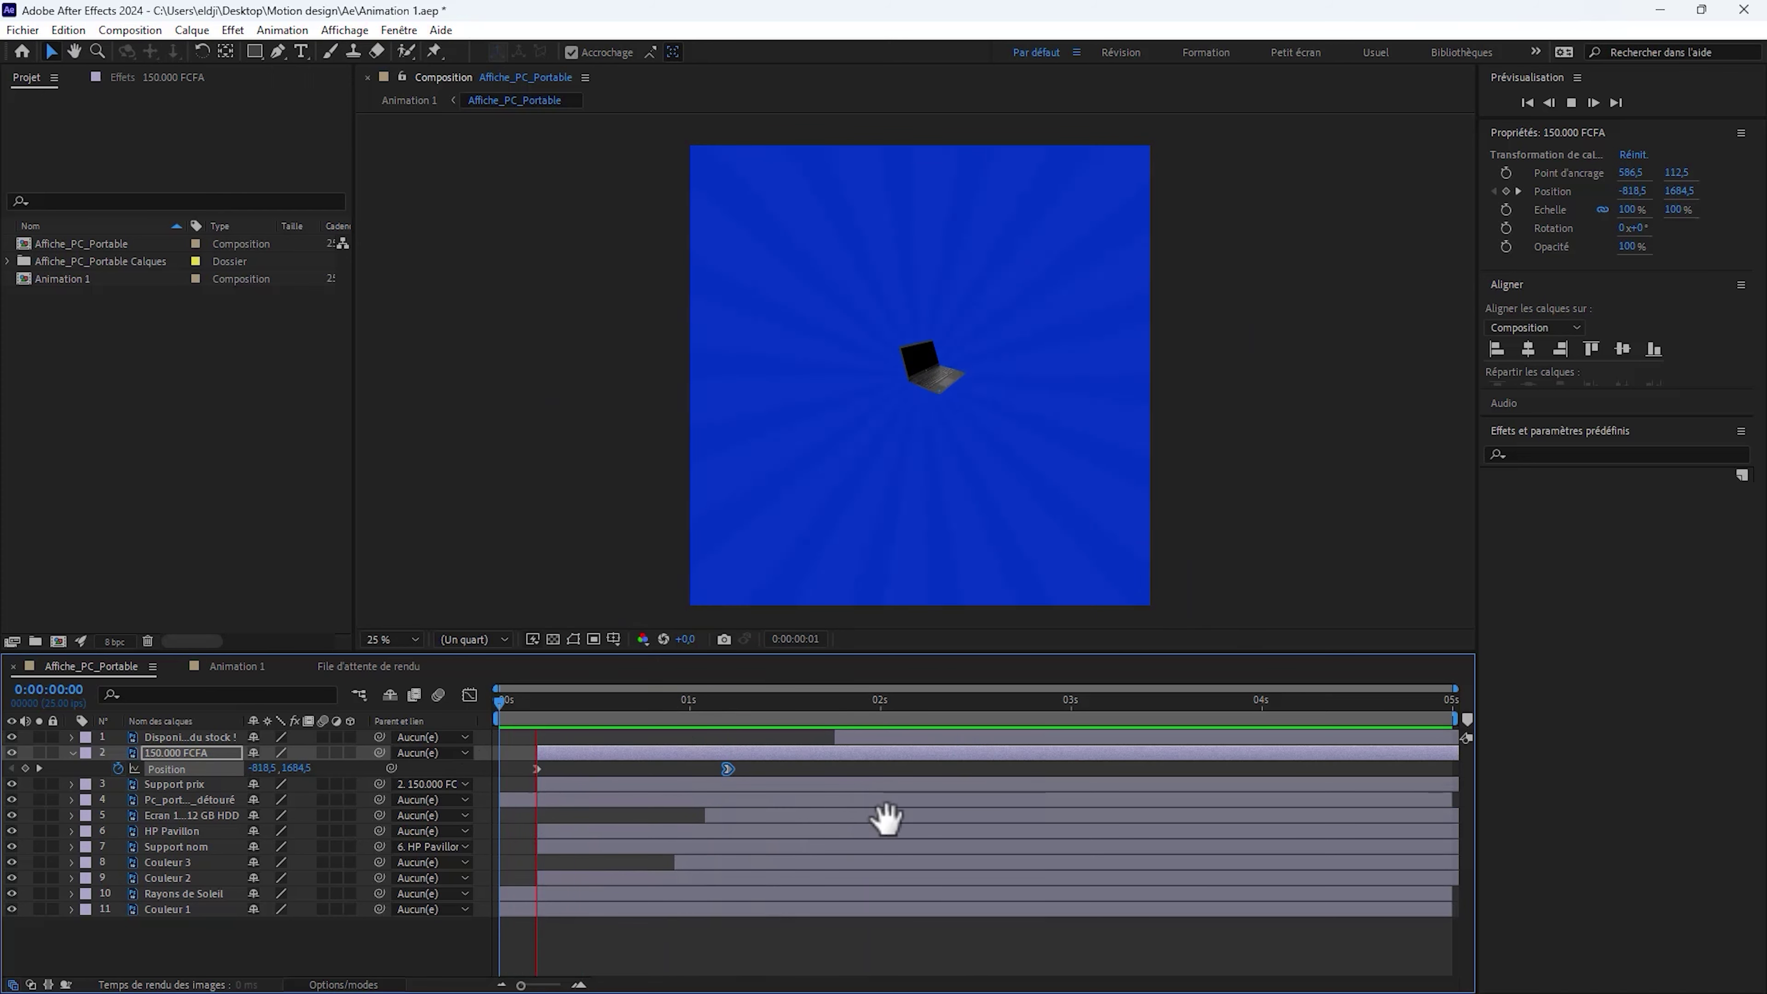
key(space)
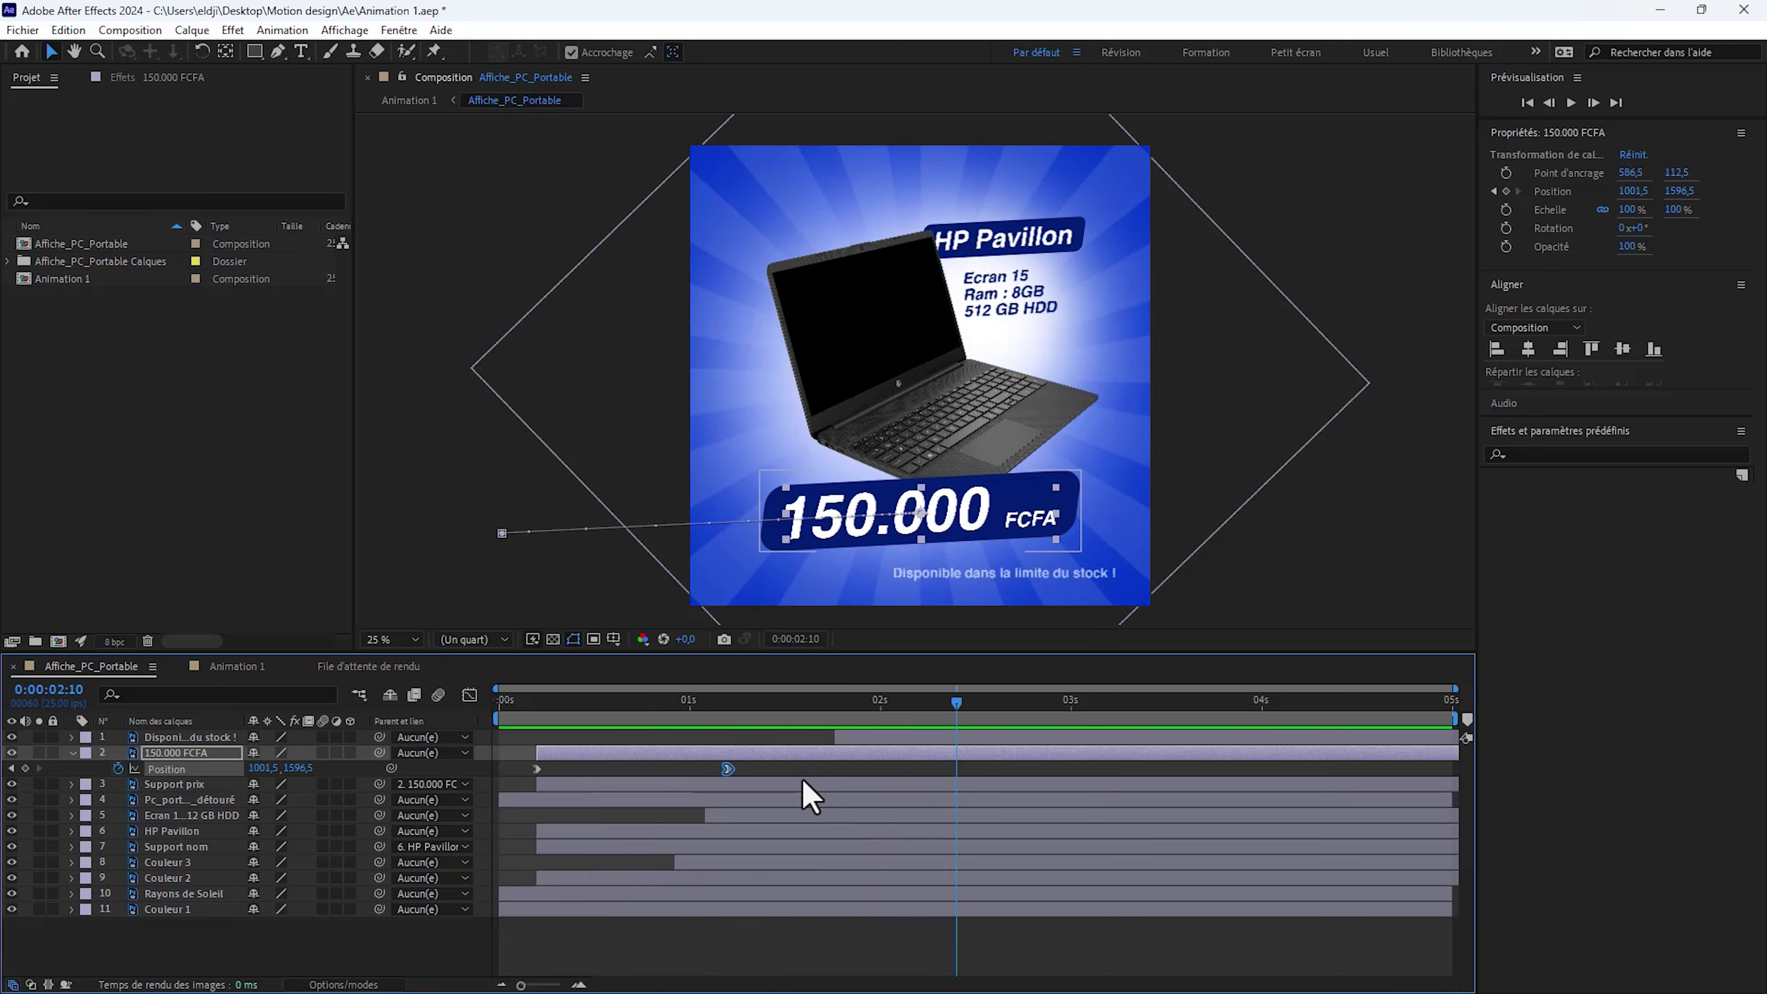
Undo the speed curve edit and the Lissage à l'approche easing on the price layer, and deselect its keyframes.
key(shift+F3)
key(F9)
key(shift+F3)
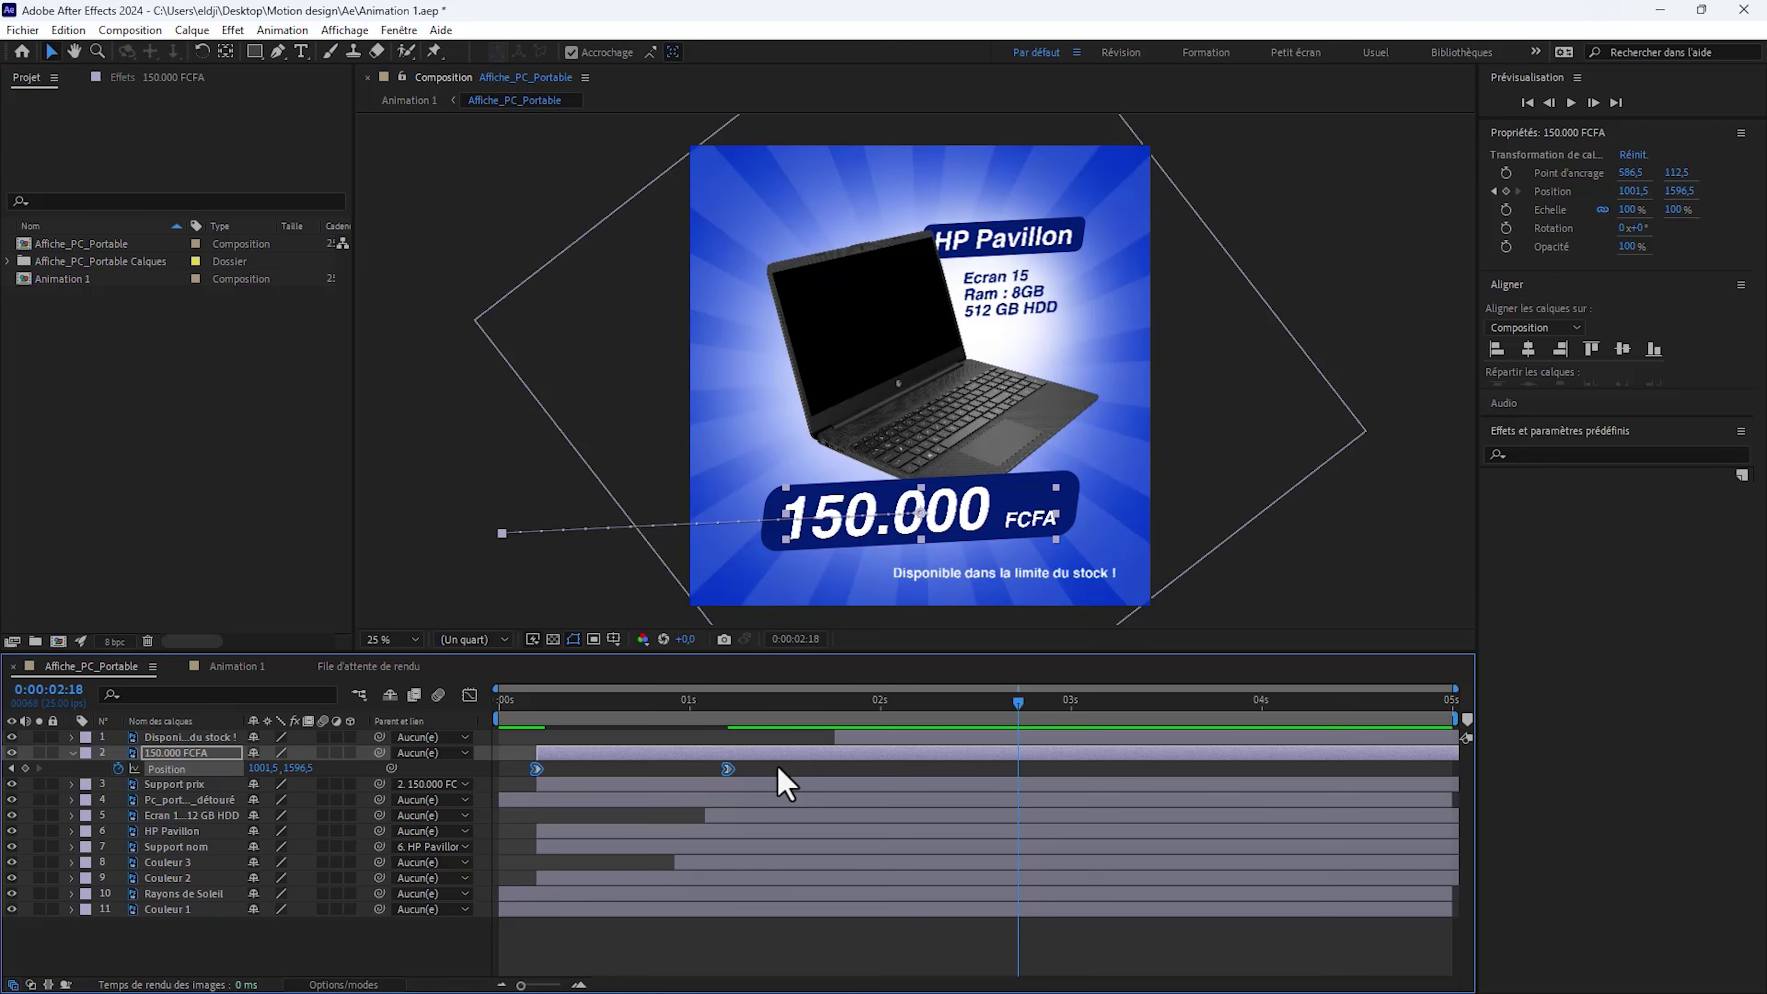
click(769, 770)
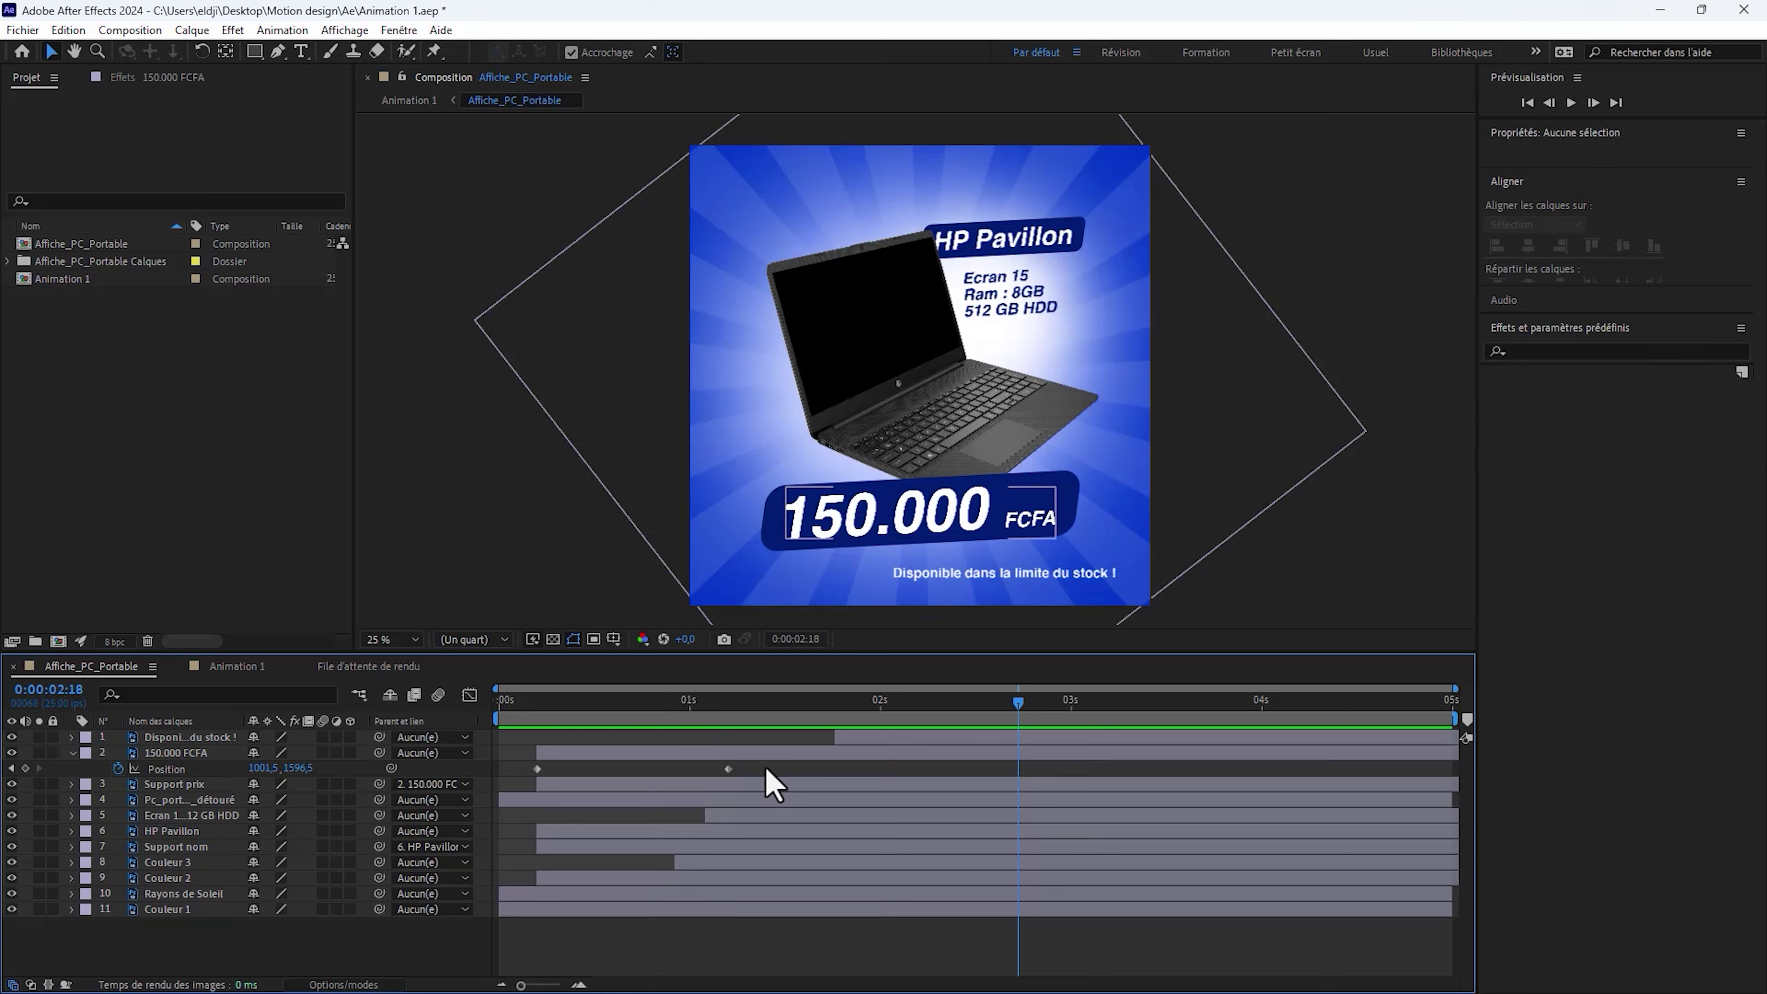
Select both Position keyframes of the 150.000 FCFA layer and apply Lissage de vitesse.
drag(765, 808, 522, 762)
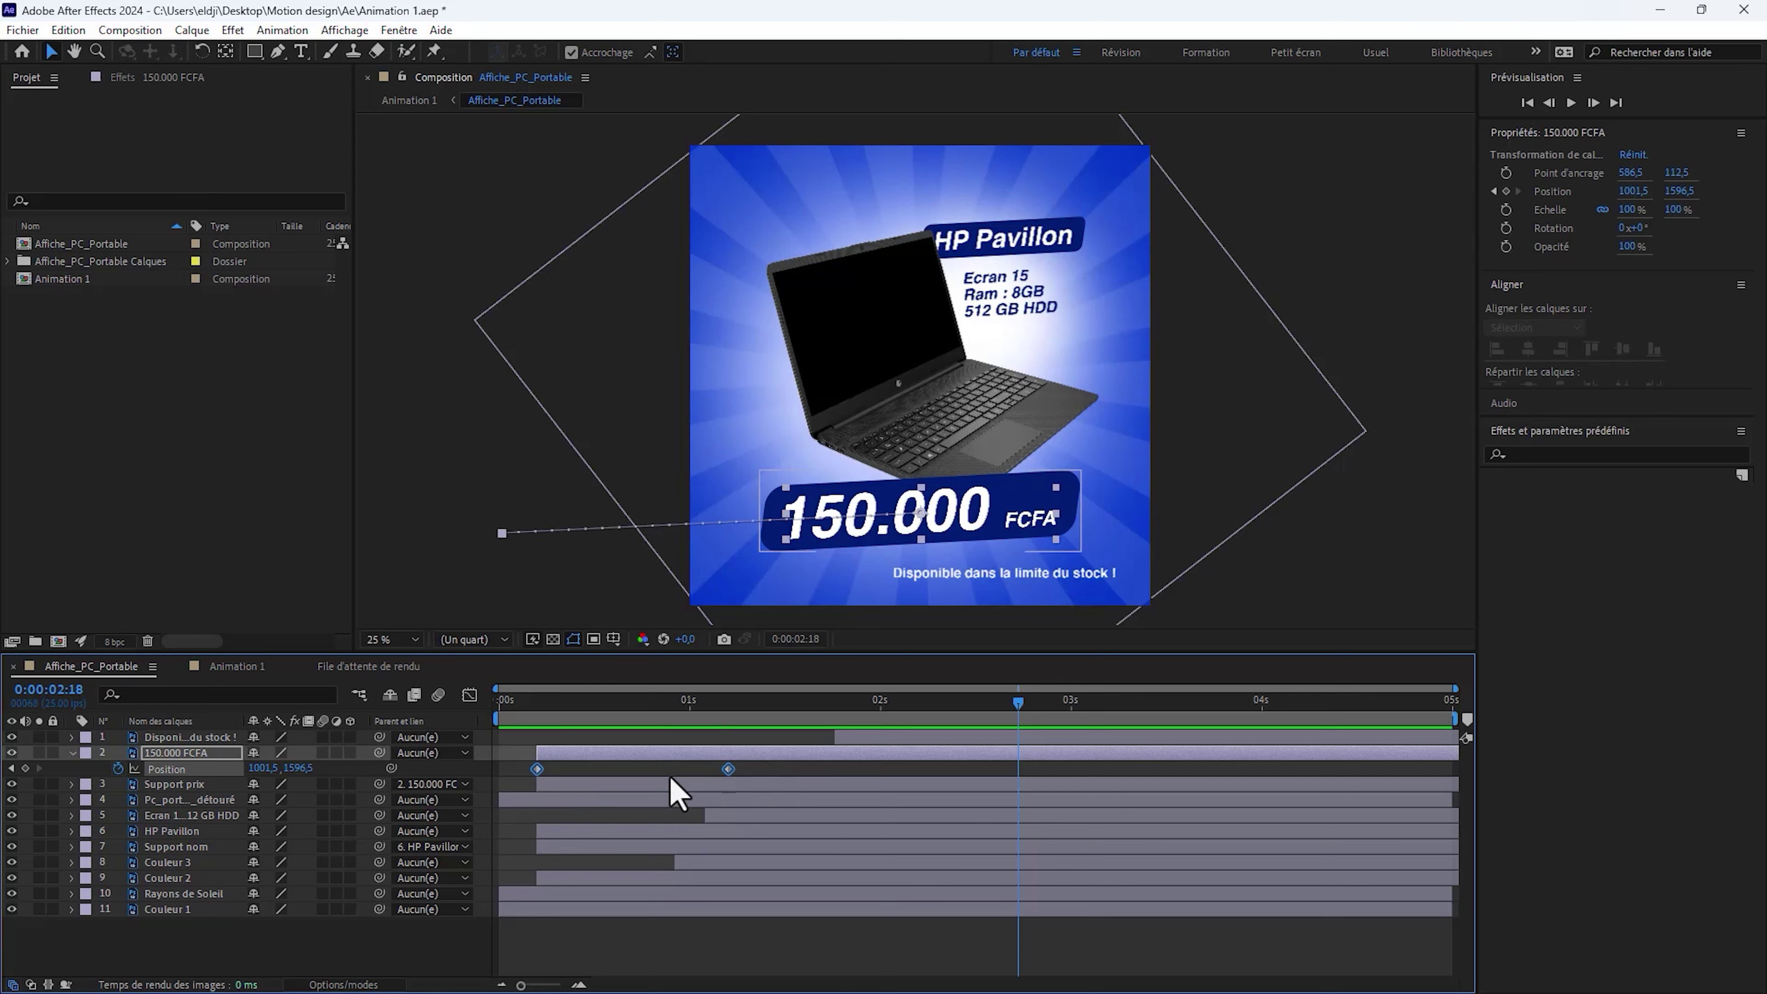
right_click(728, 768)
mouse_move(1017, 763)
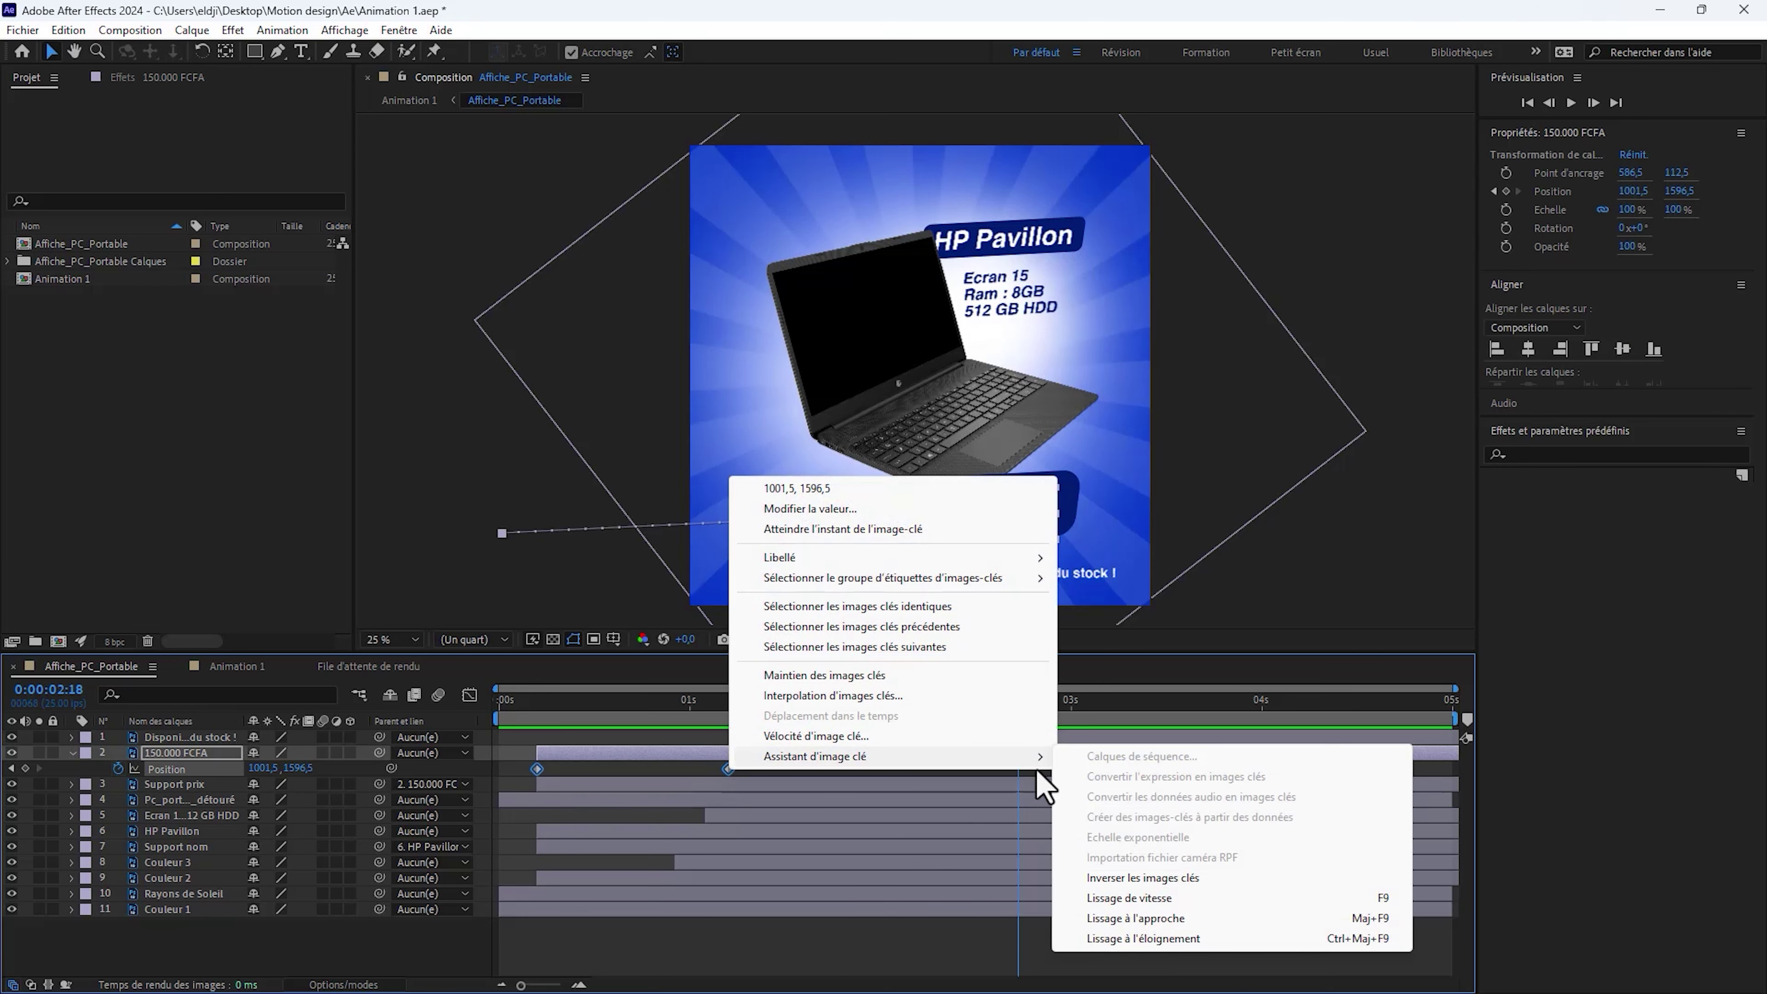
click(1154, 901)
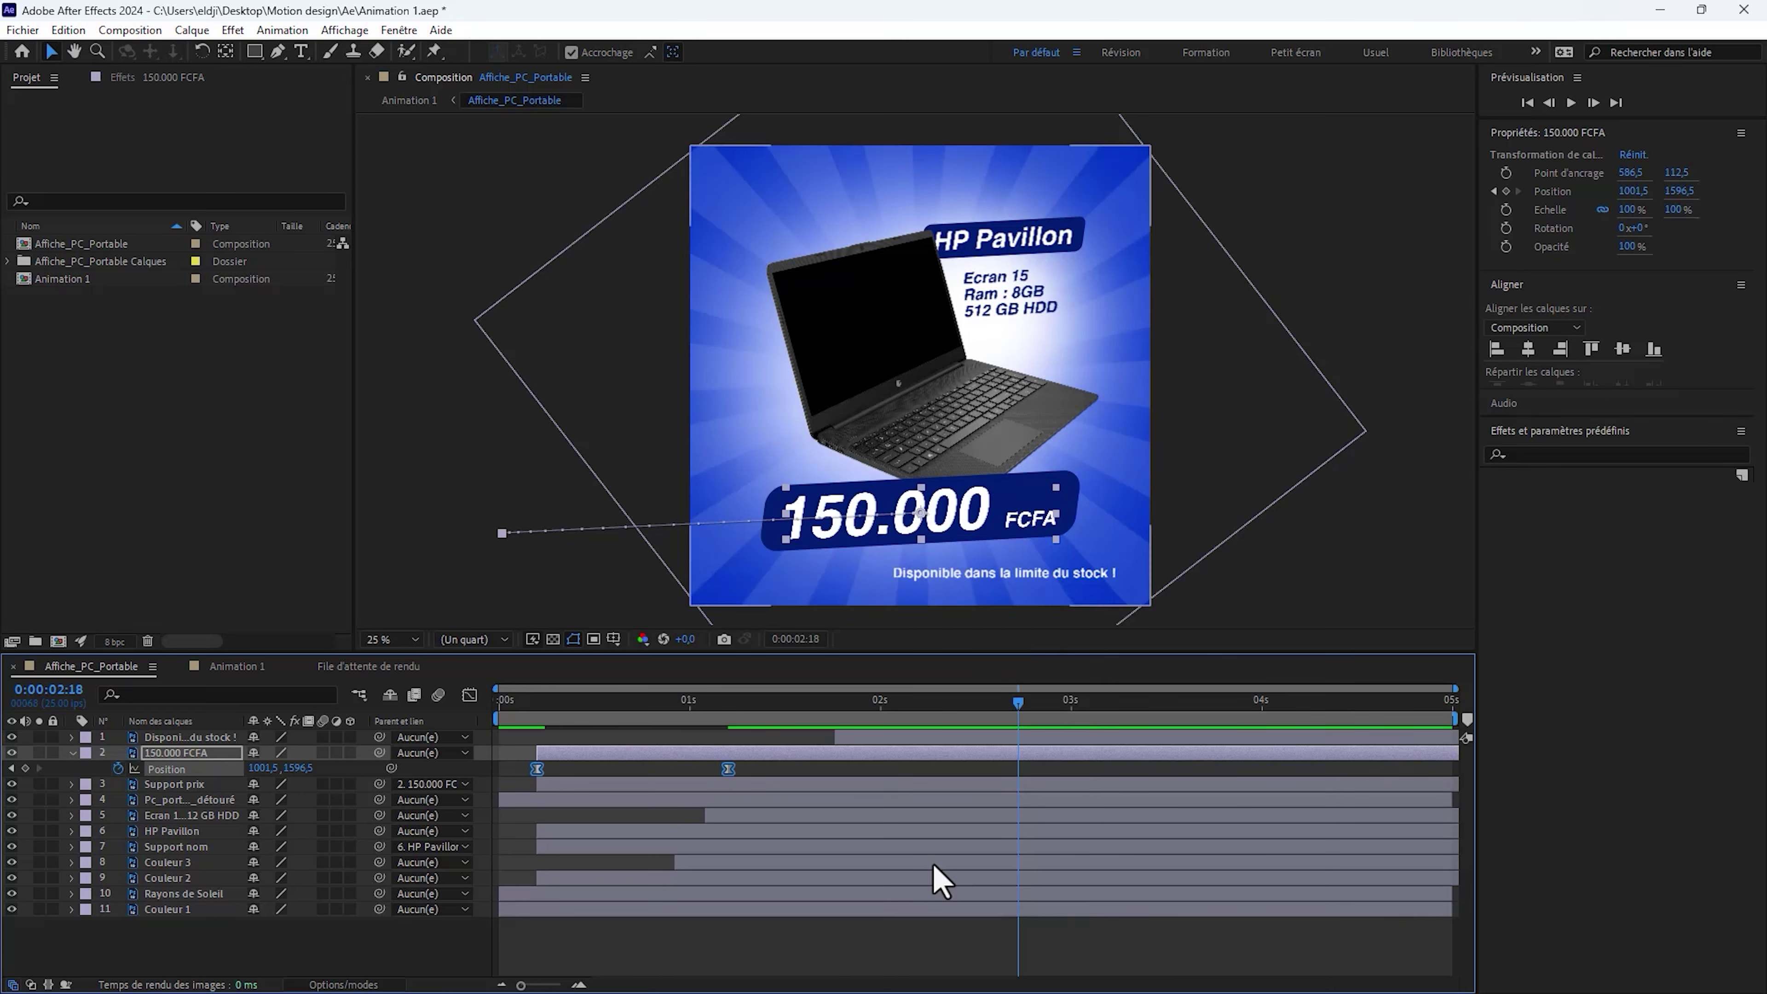
Reshape the Position speed graph into a sharp central peak by pulling both influence handles toward the middle, and close the graph.
click(470, 694)
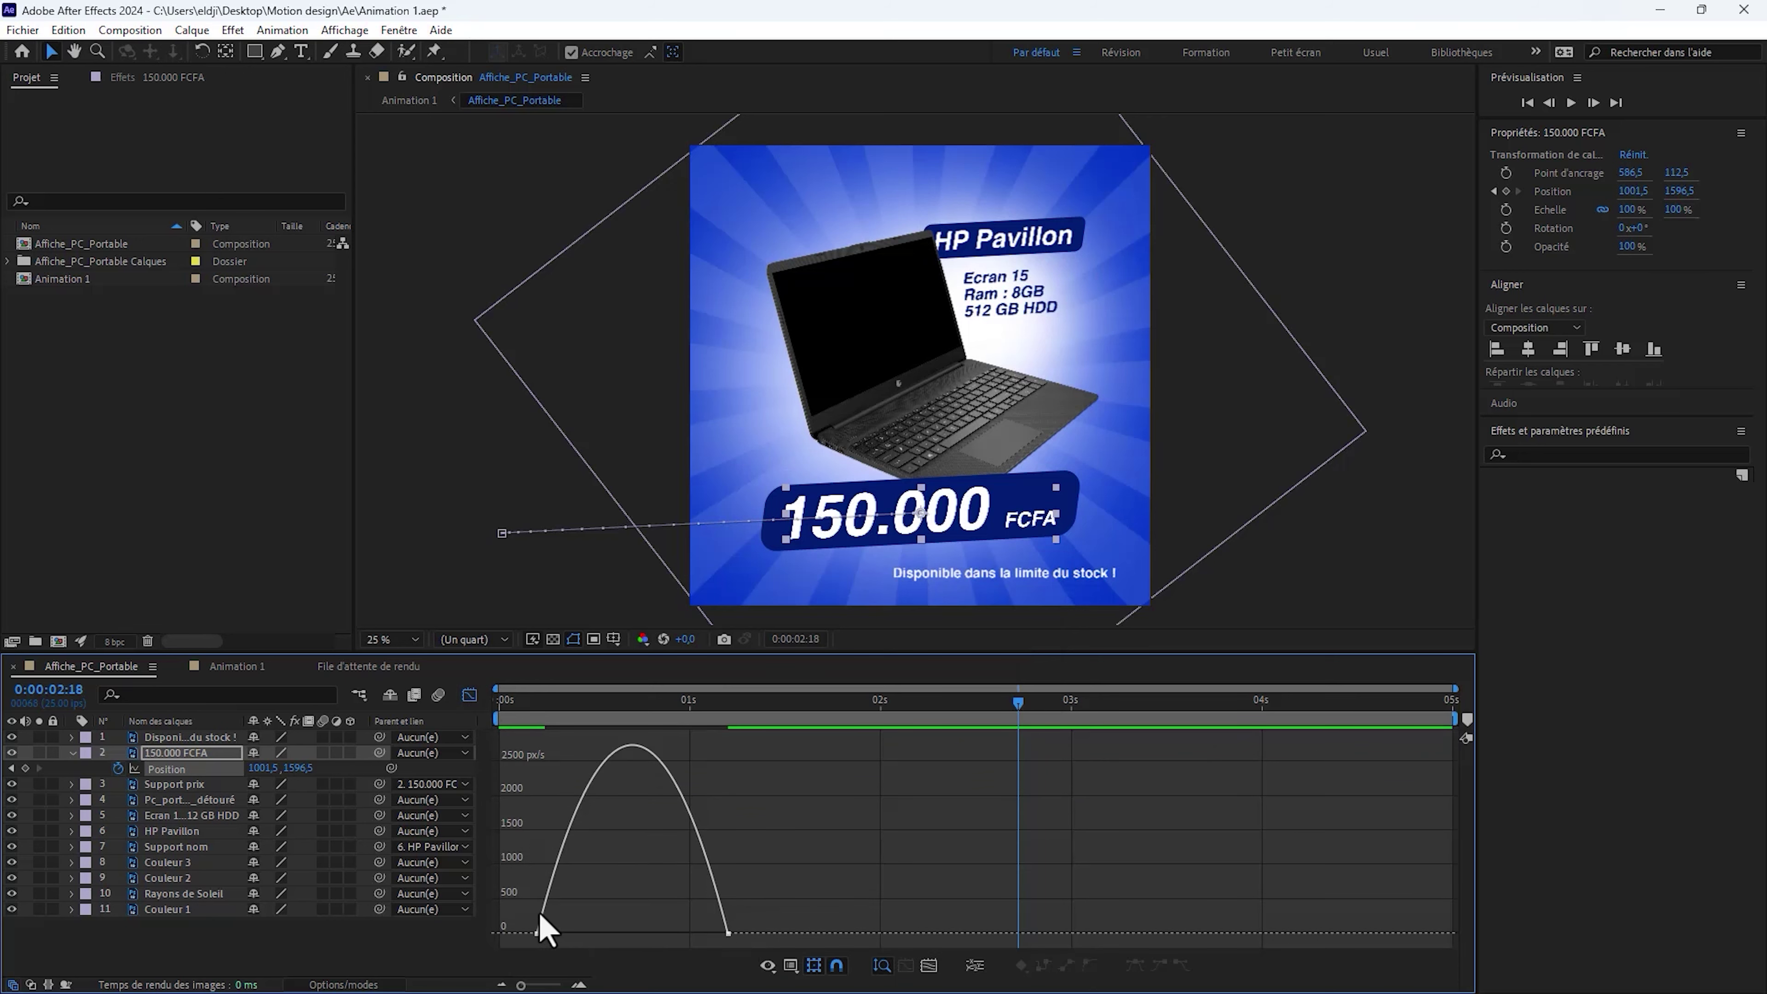
mouse_move(529, 945)
mouse_down()
mouse_move(709, 939)
mouse_move(655, 936)
mouse_up()
key(shift+F3)
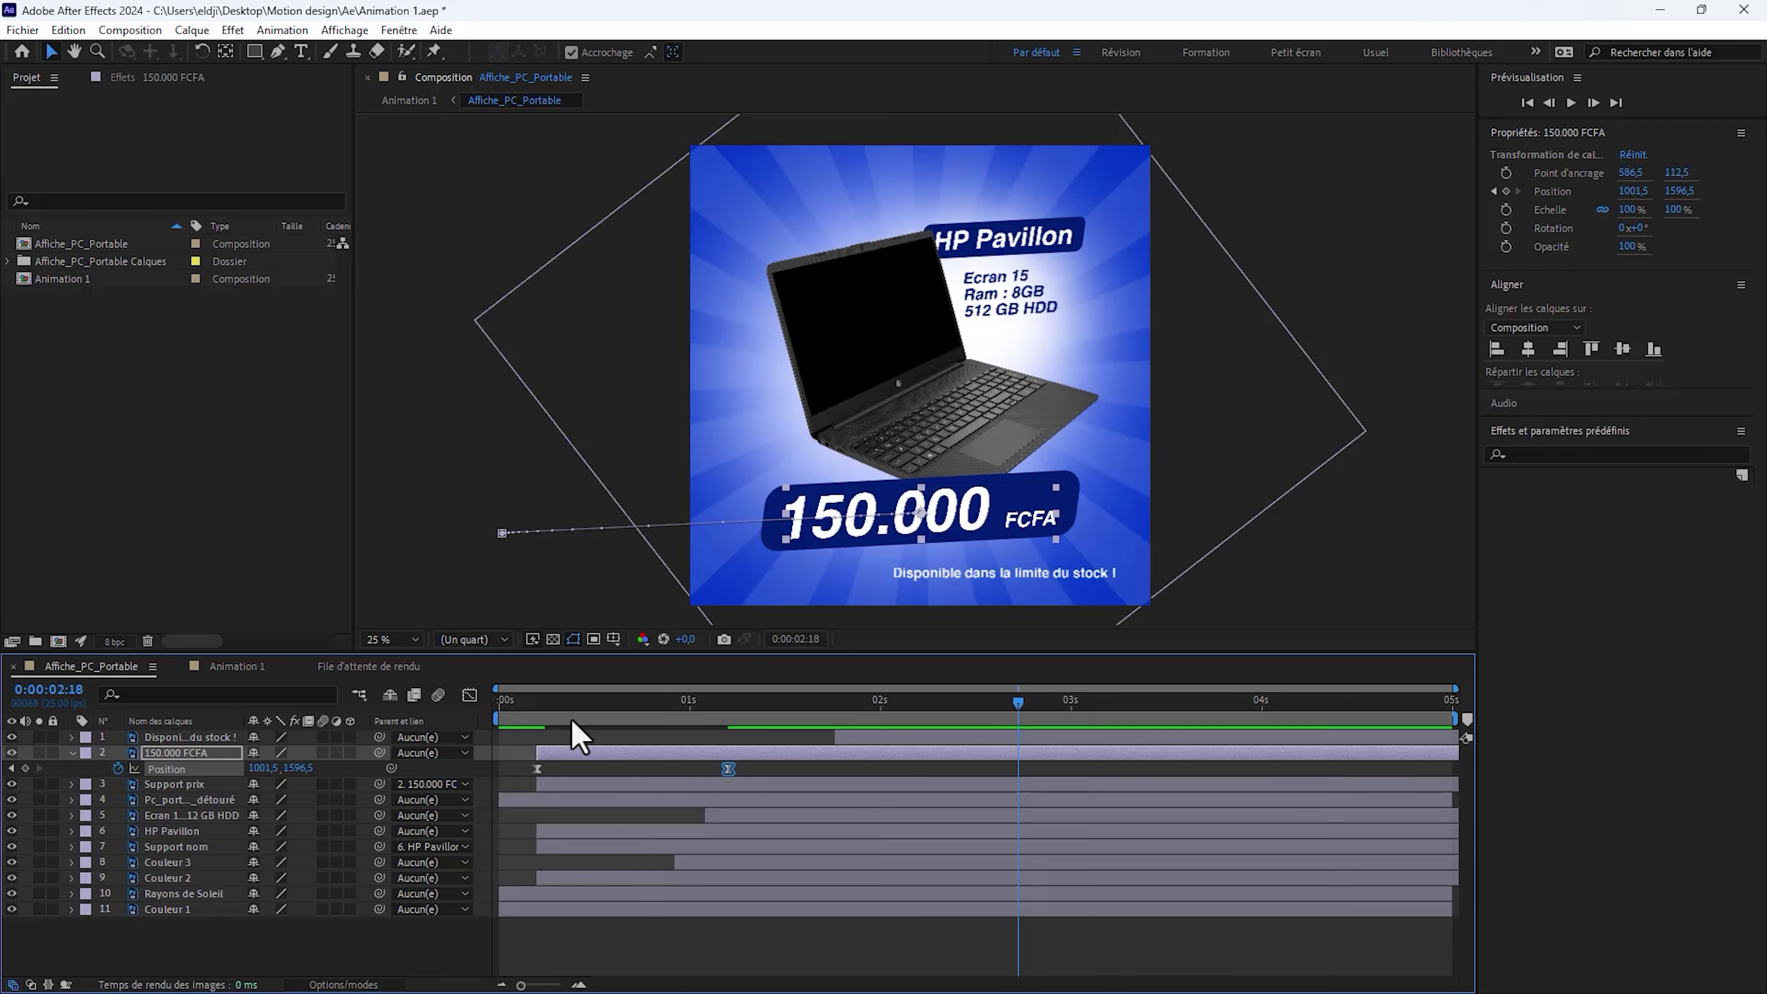
Preview the animation from the start twice to judge the price text's peaked speed curve.
key(Home)
key(space)
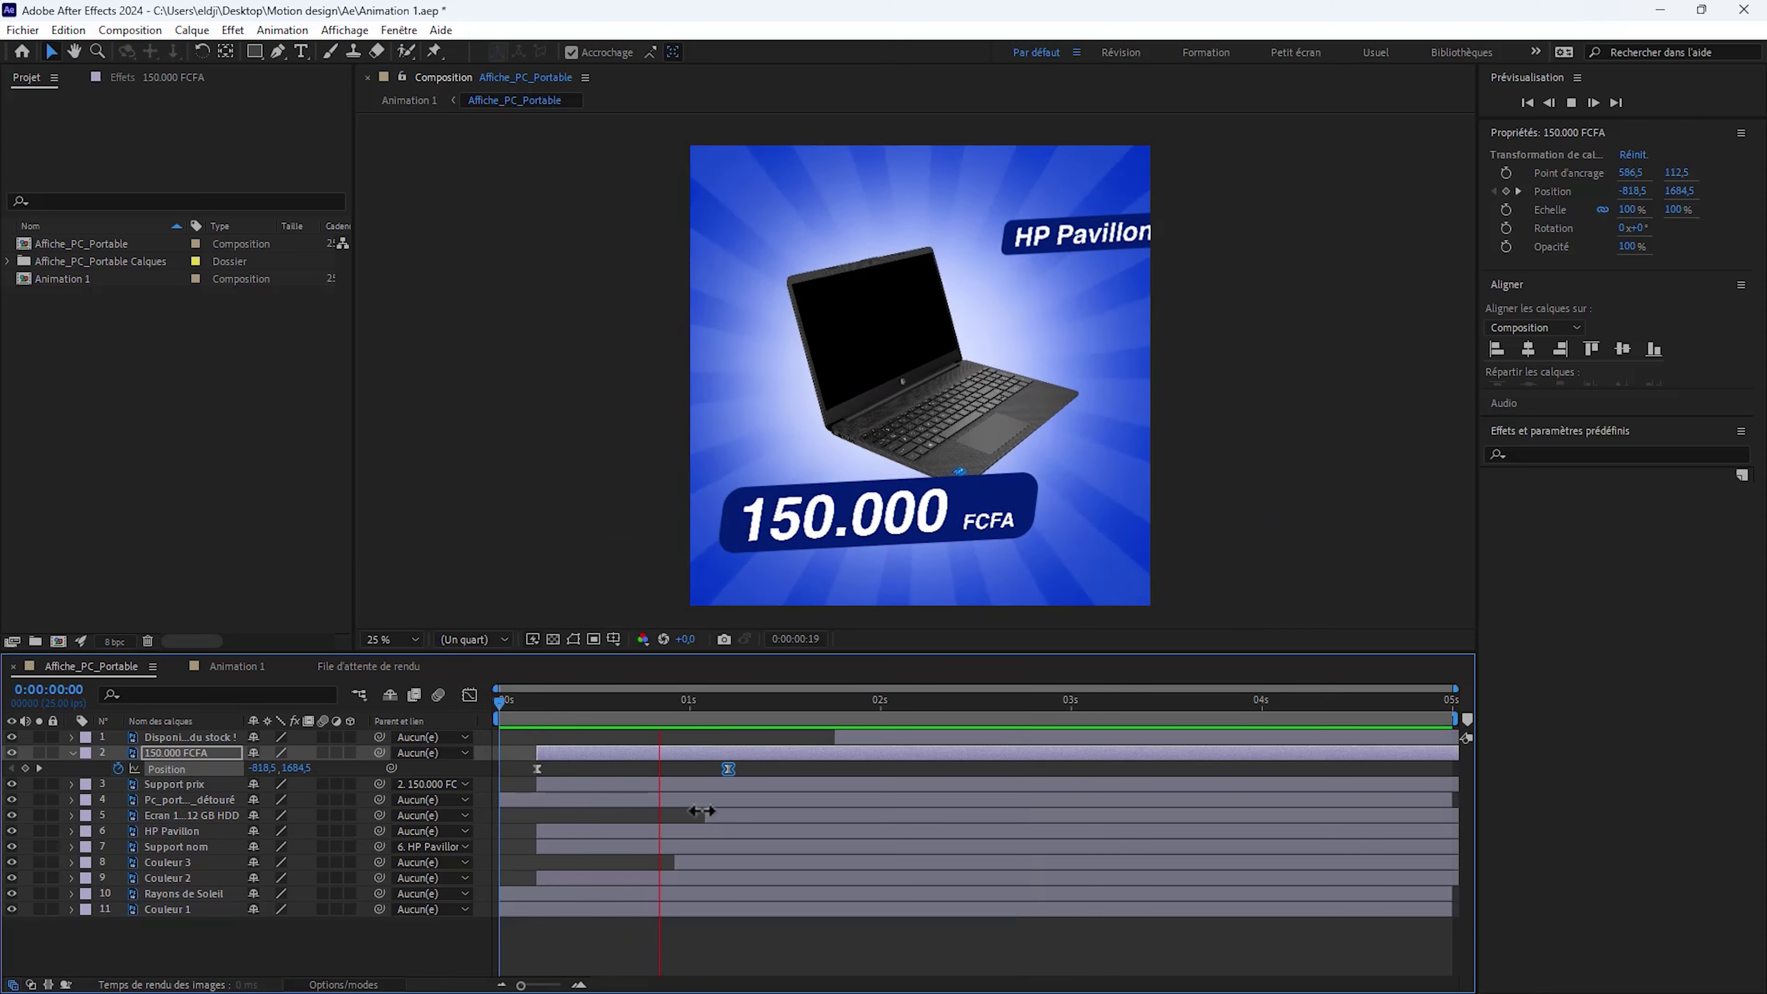
key(space)
key(Home)
key(space)
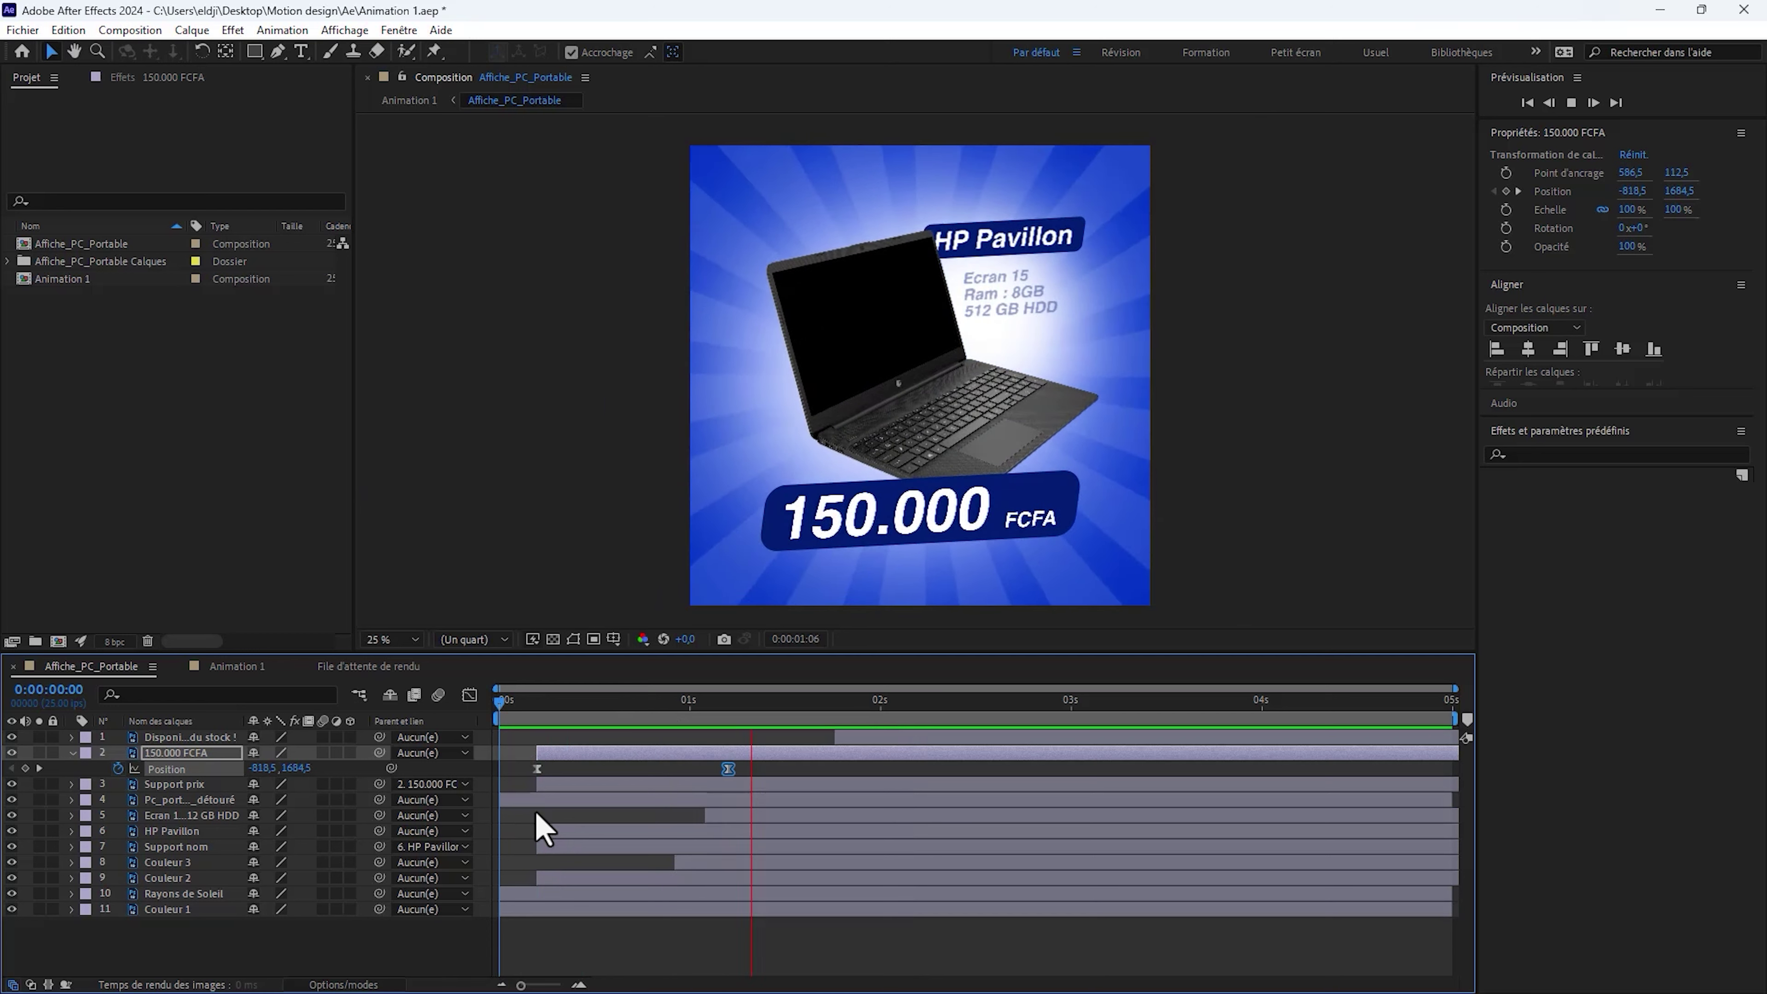
key(space)
Shorten the work area to about the first 1.5 seconds, preview it from the start, and restore it to the full composition.
drag(1454, 719, 809, 776)
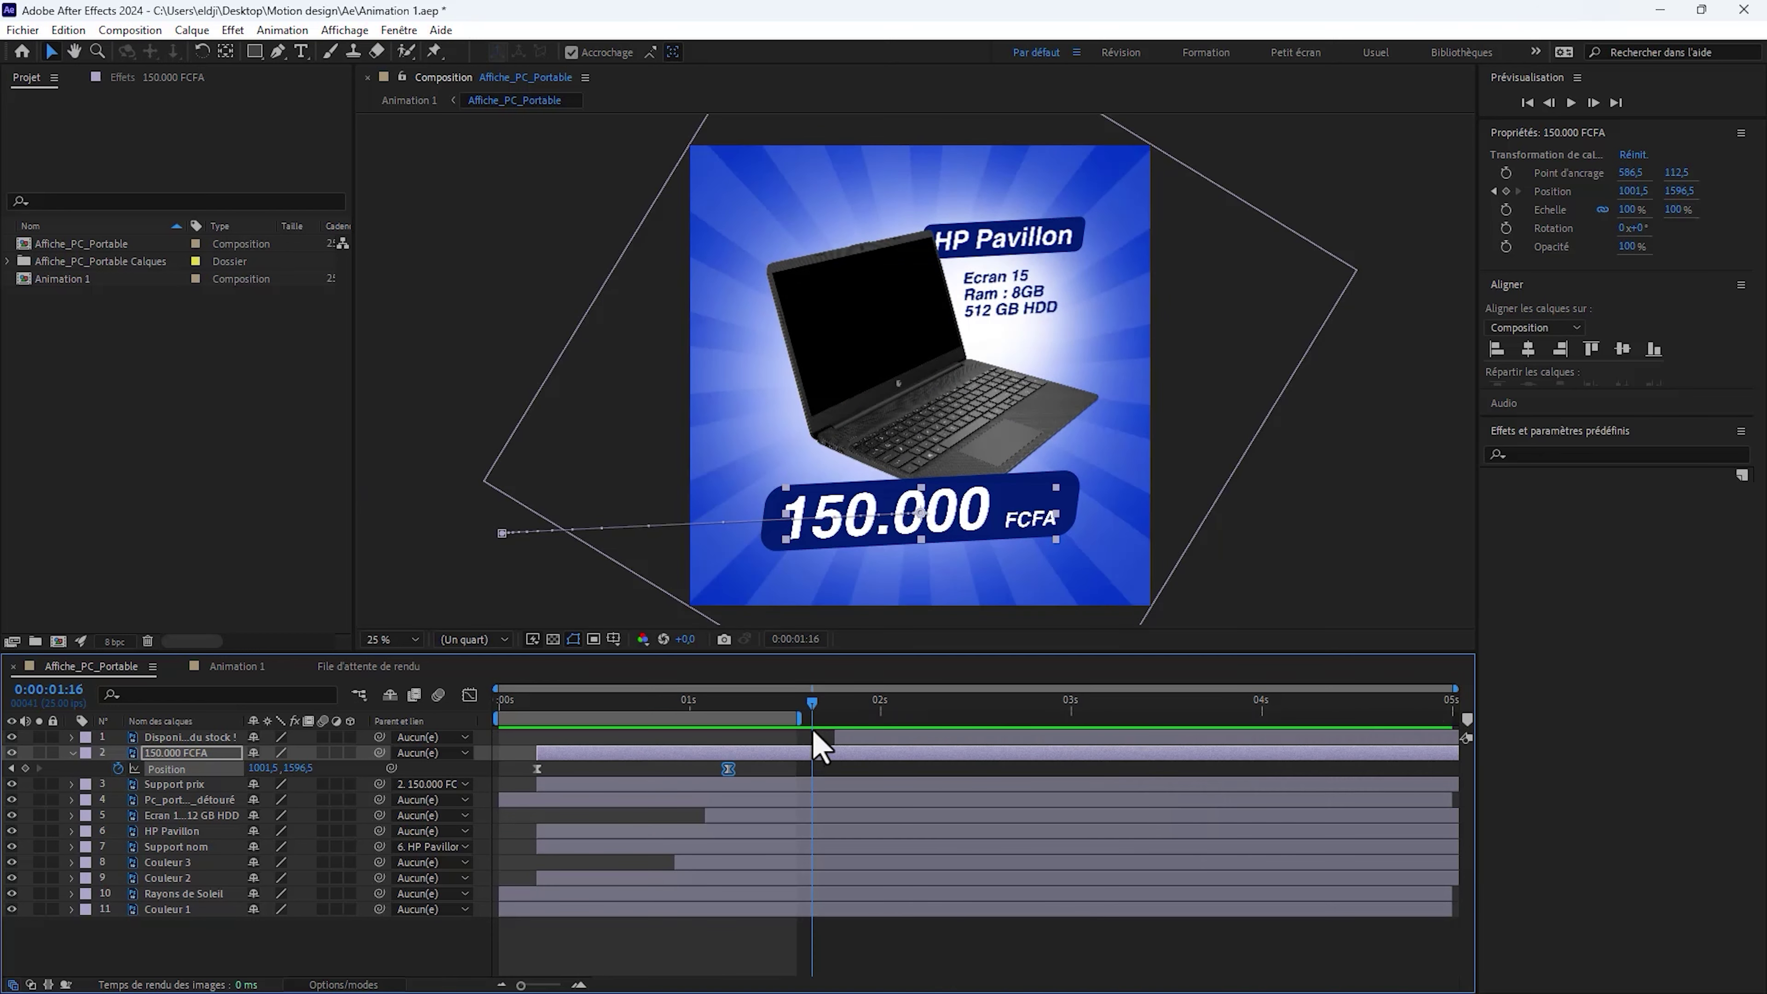
key(Home)
key(space)
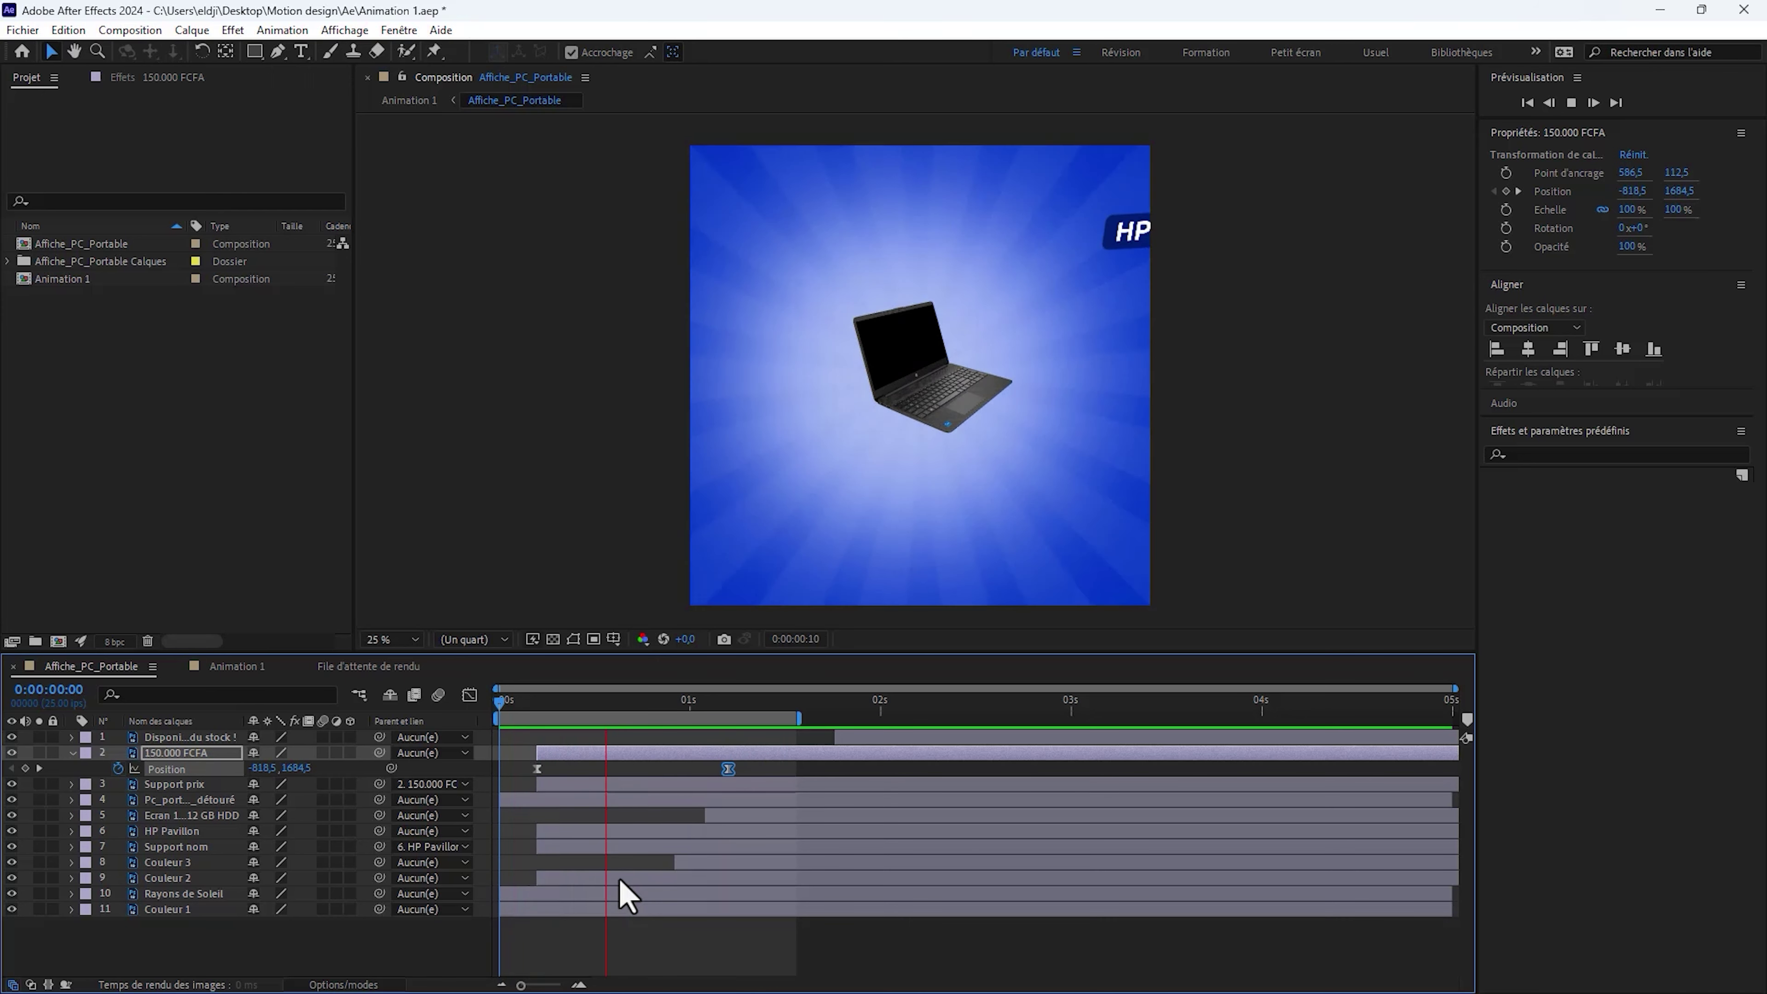
key(space)
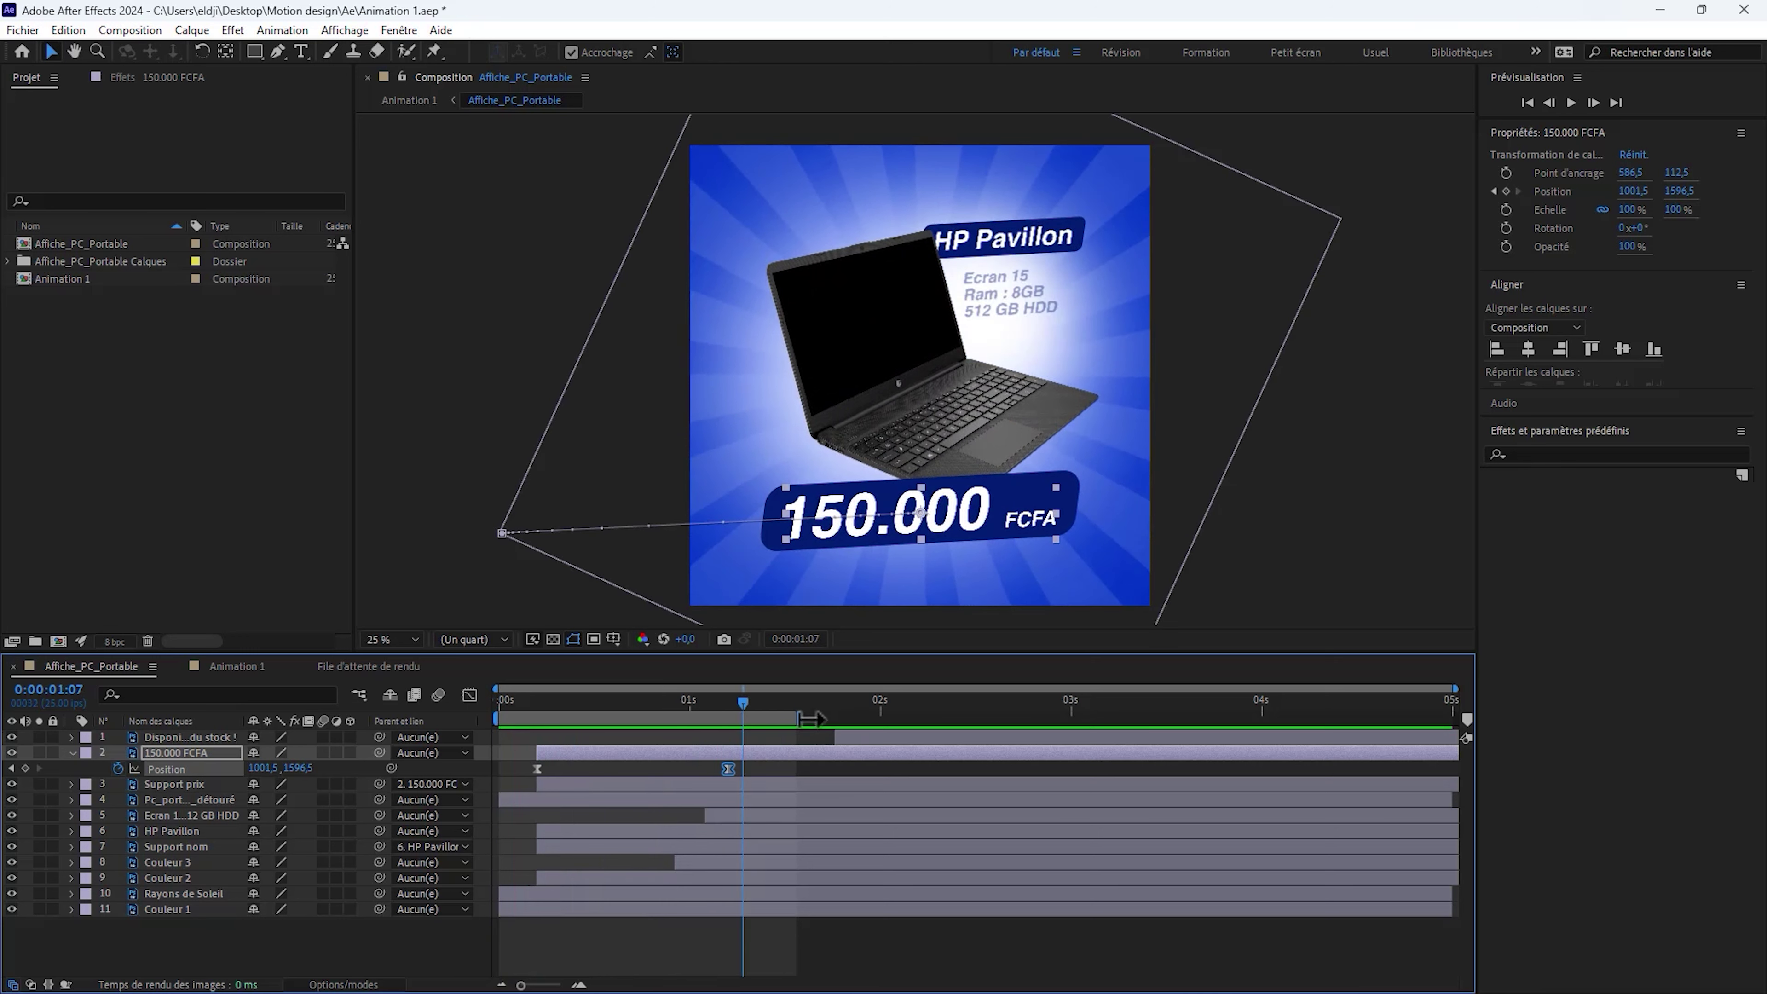
drag(808, 719, 1541, 717)
Undo the peaked curve and the Lissage de vitesse easing on the price layer's Position keyframes, and clear the selection.
click(712, 701)
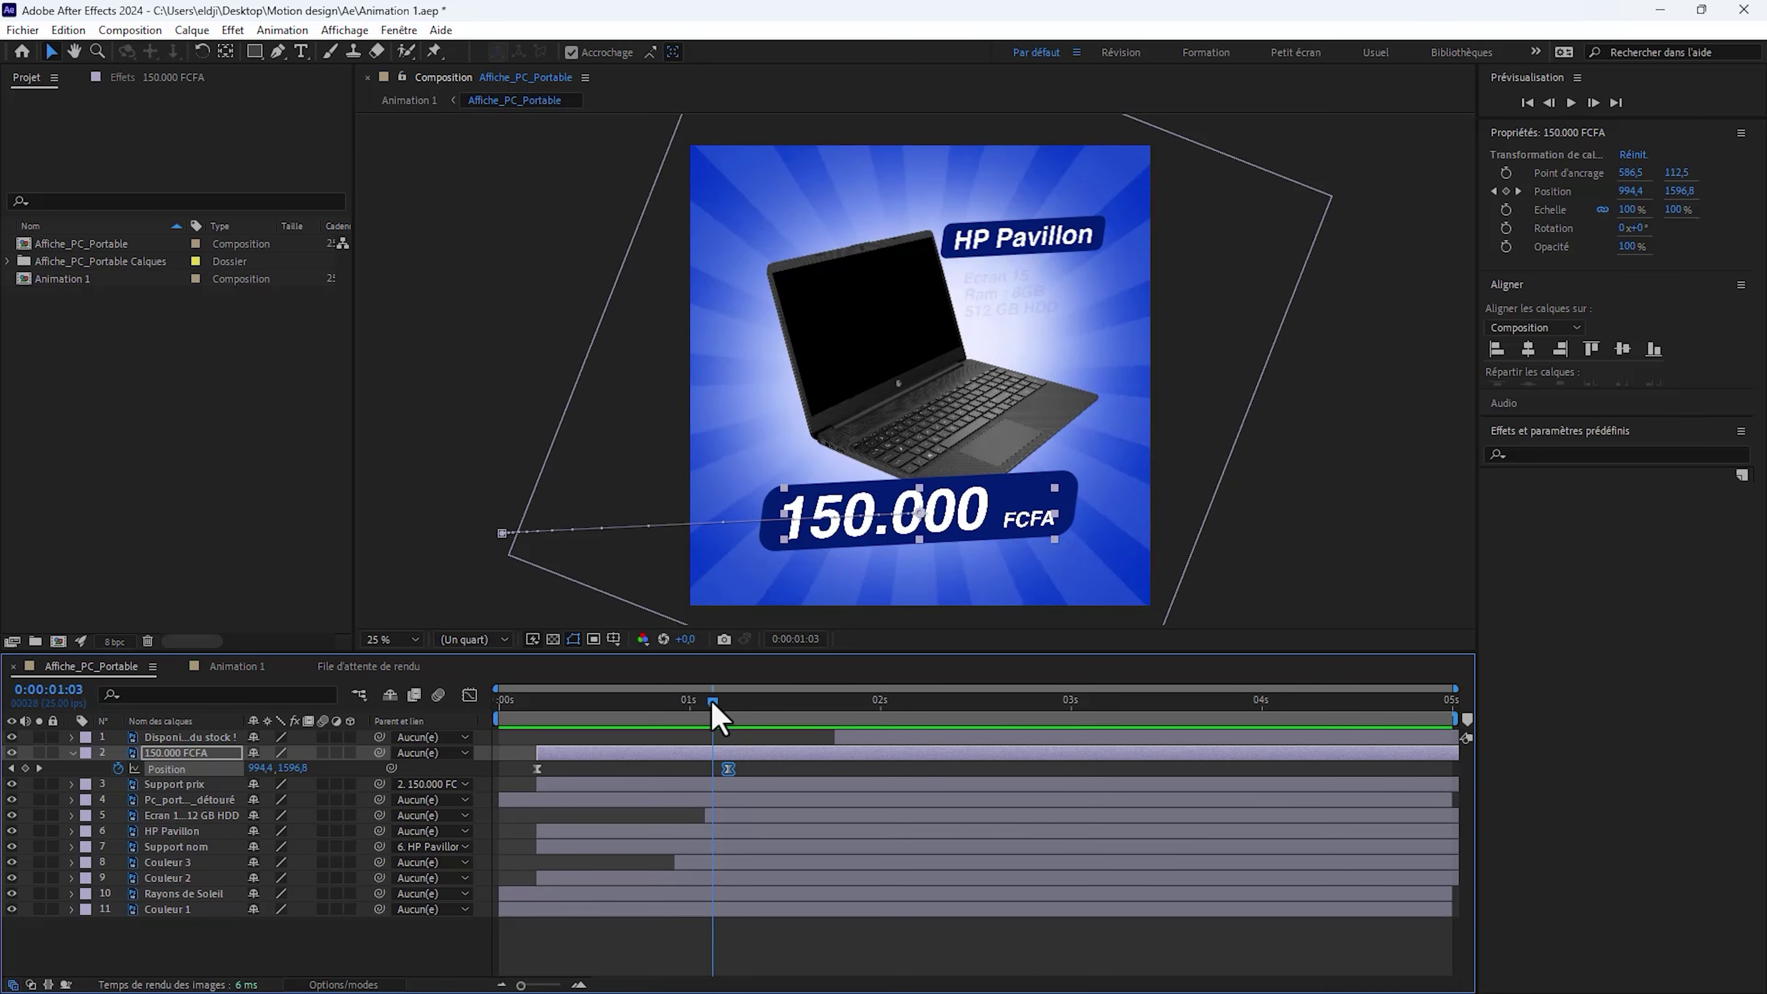
key(space)
key(shift+F3)
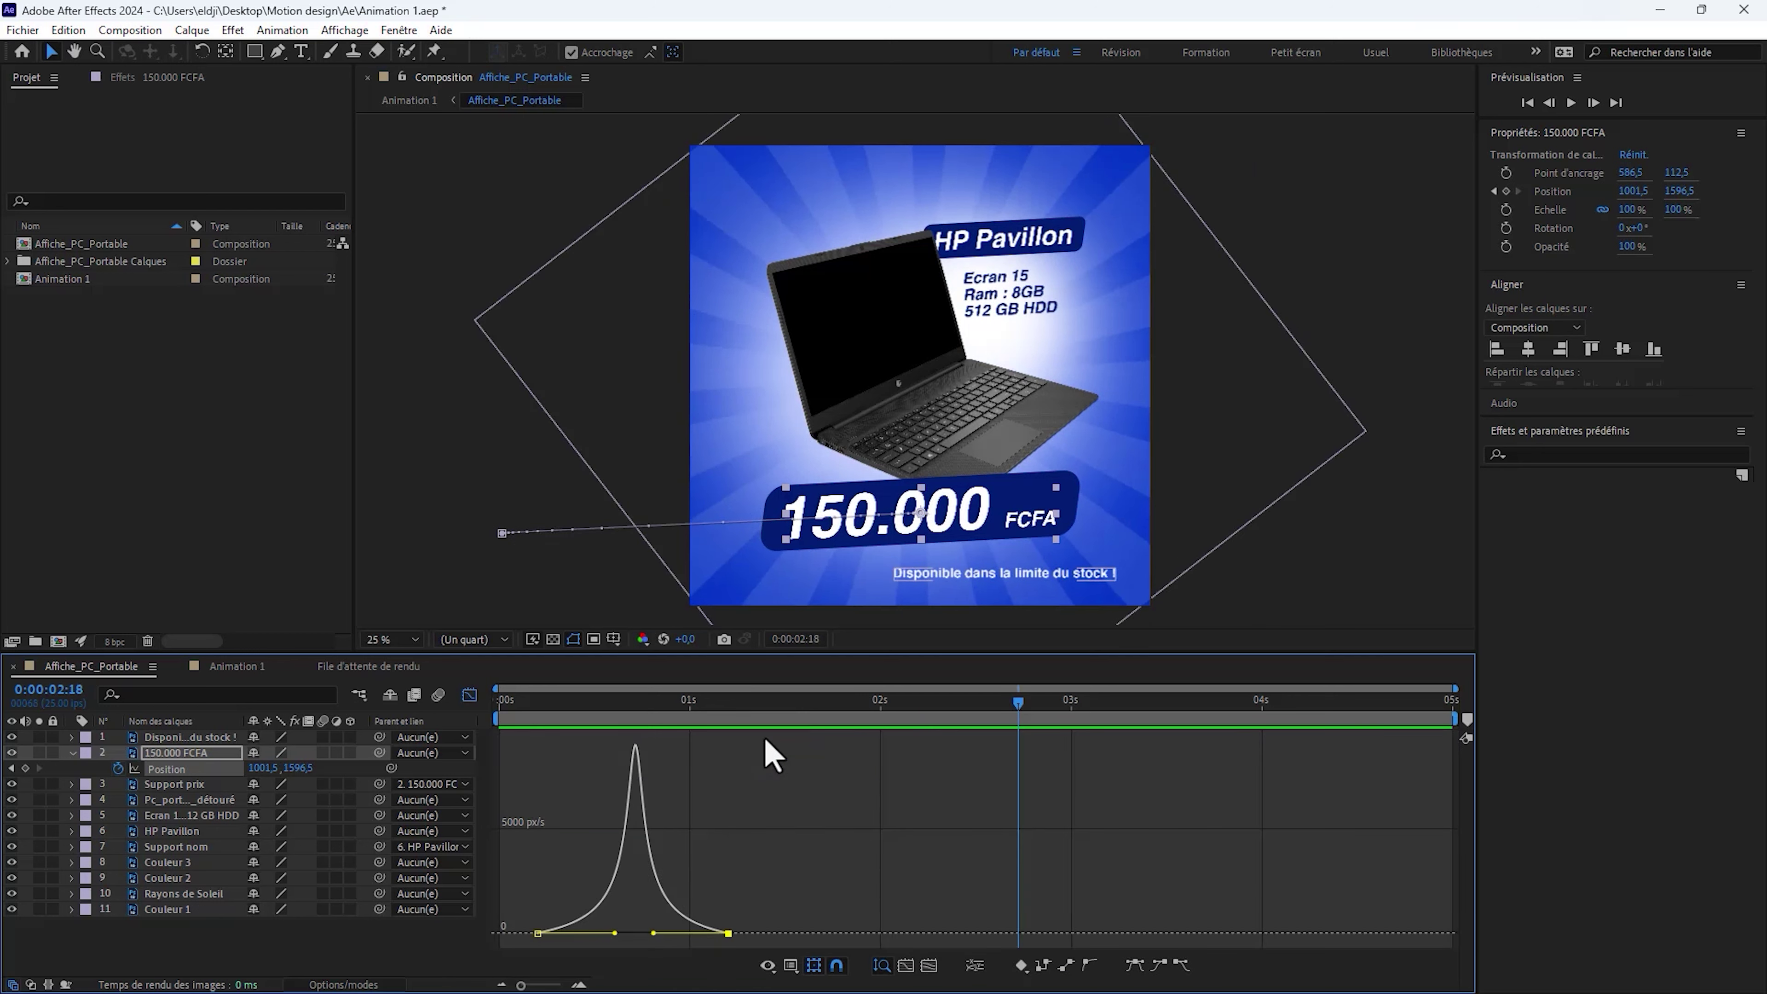
key(F9)
key(shift+F3)
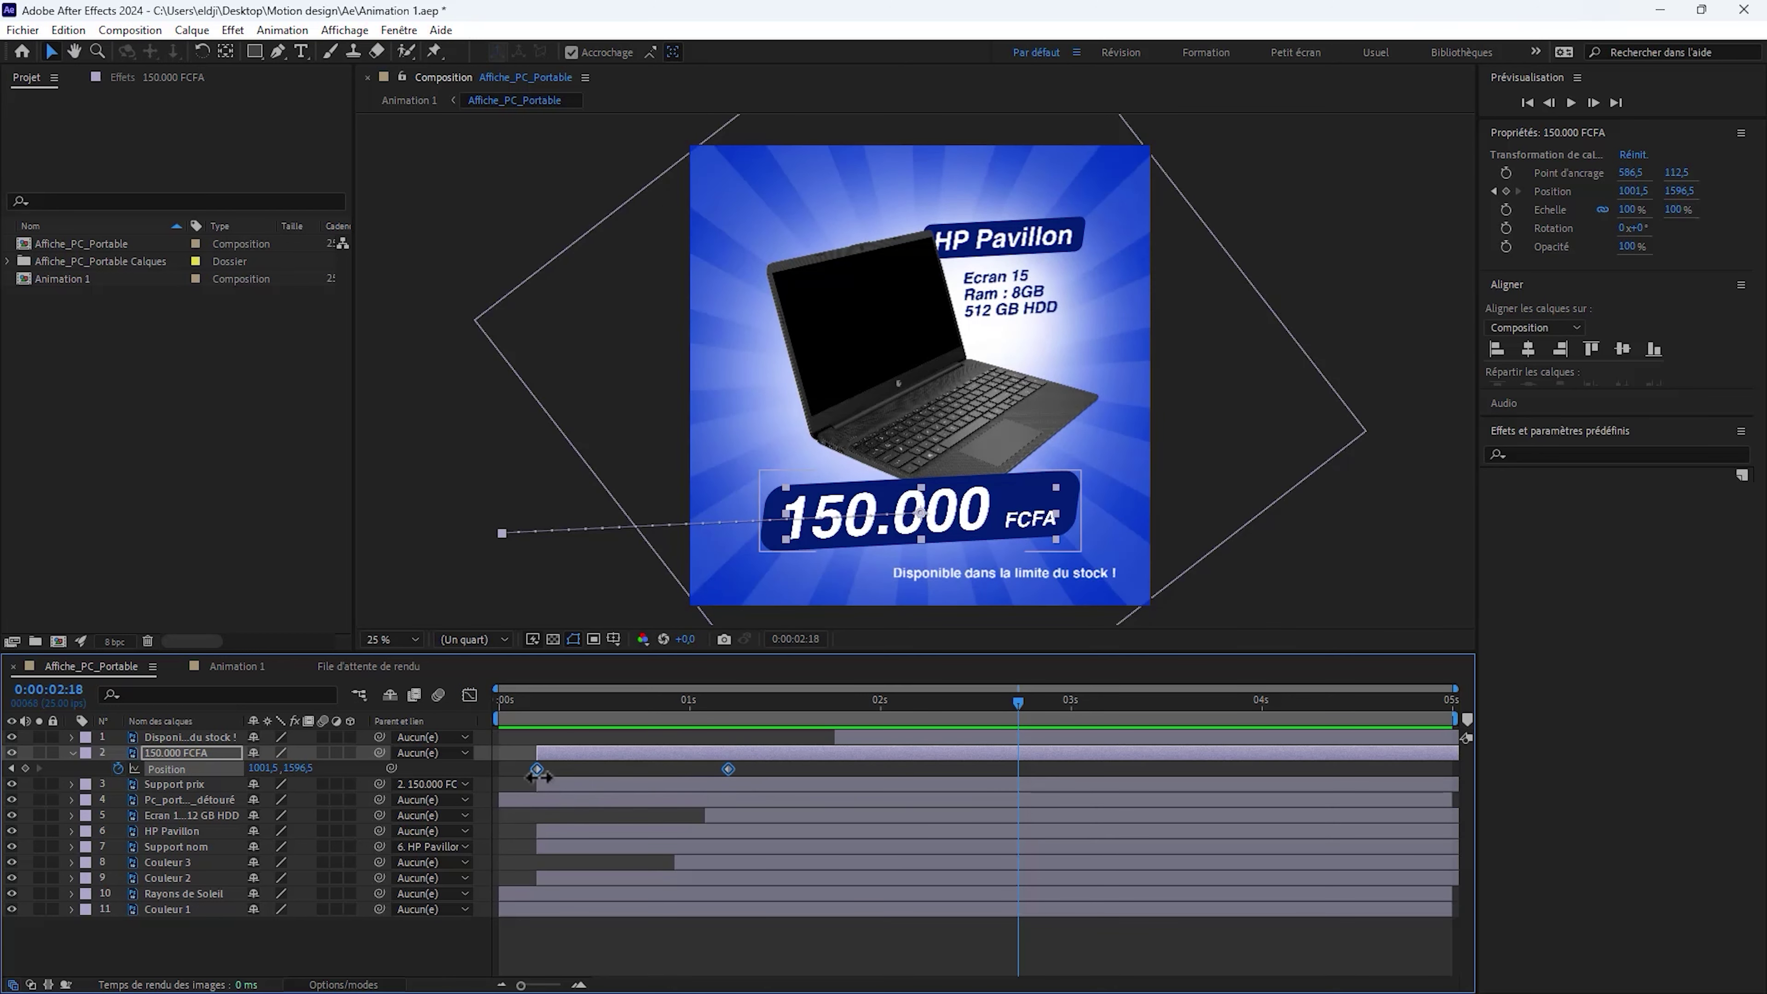
click(505, 773)
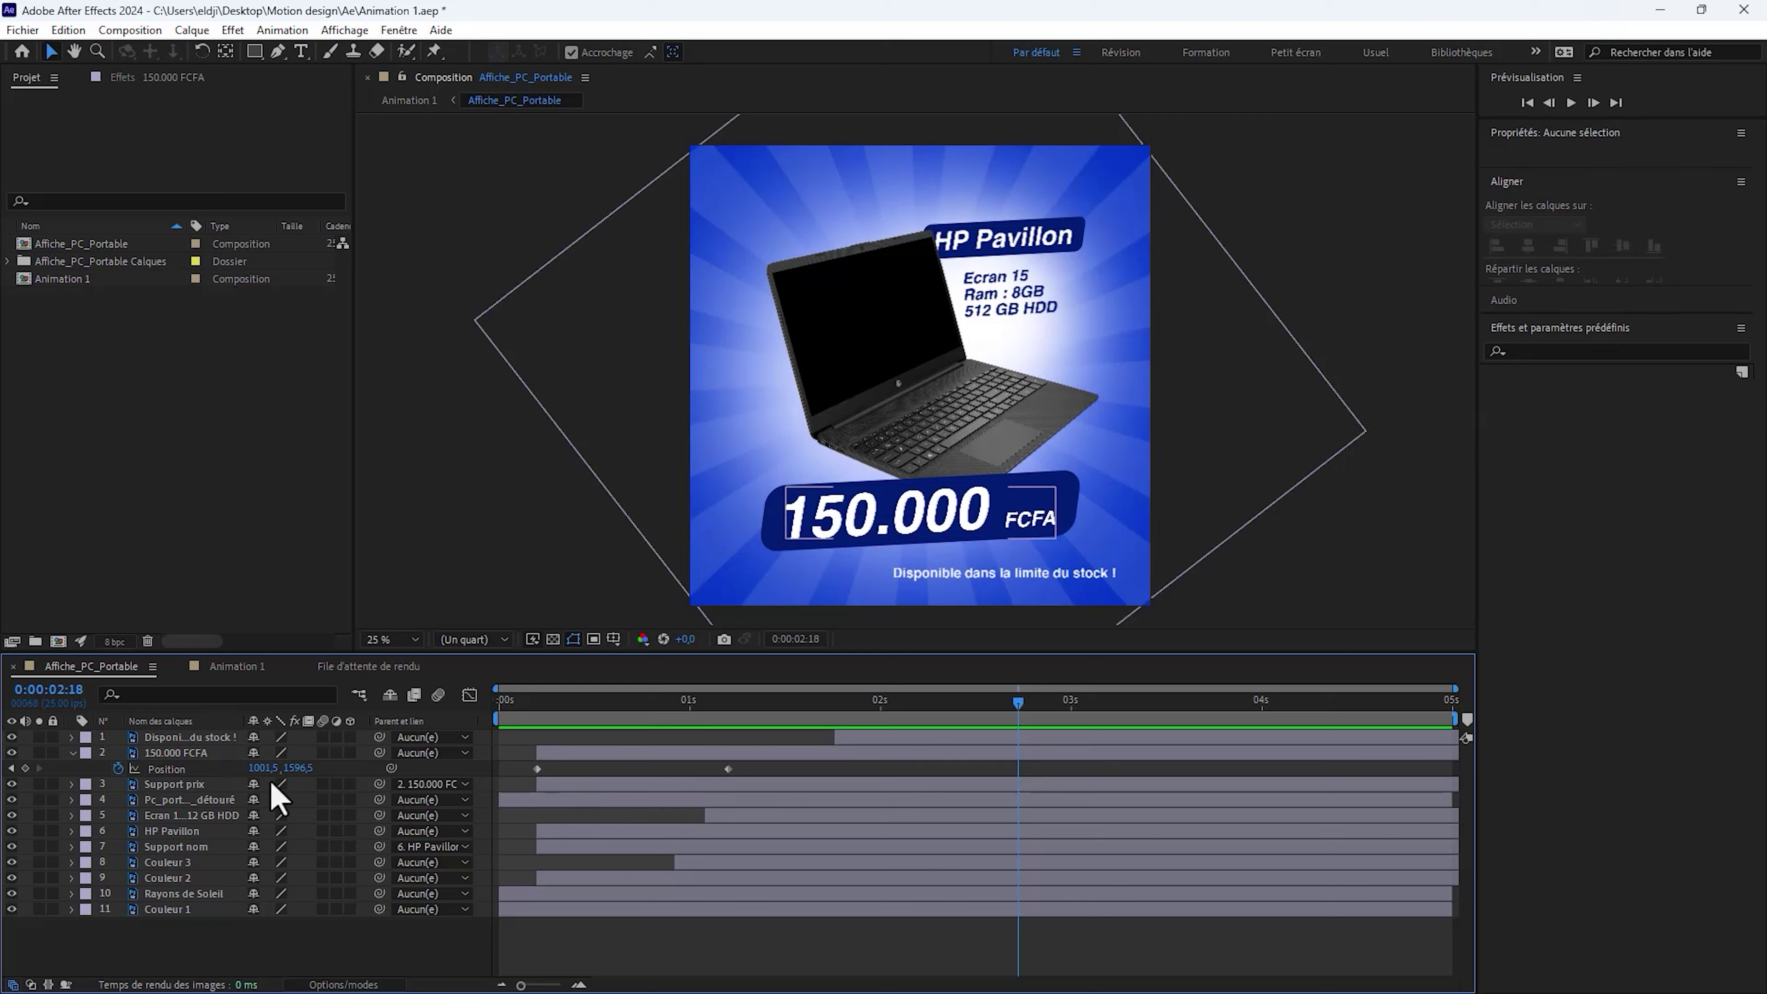
Reveal the keyframed properties of the 150.000 FCFA, HP Pavillon and laptop cut-out layers together.
click(70, 754)
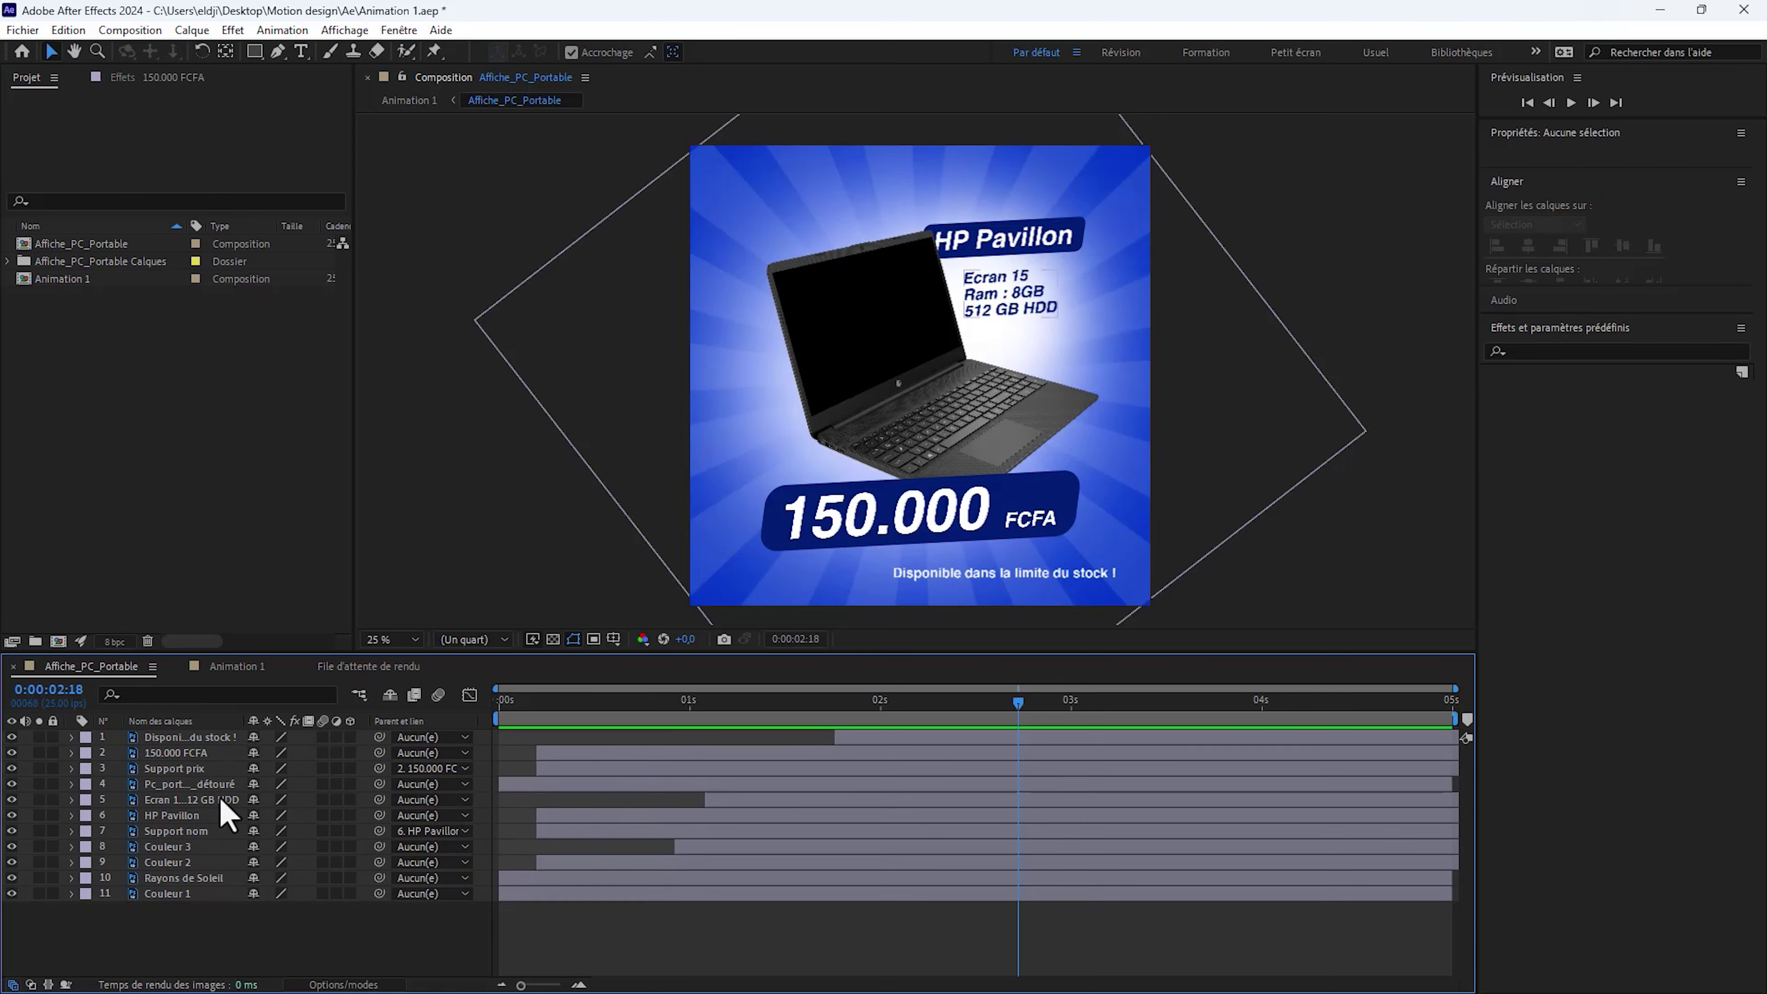
click(162, 754)
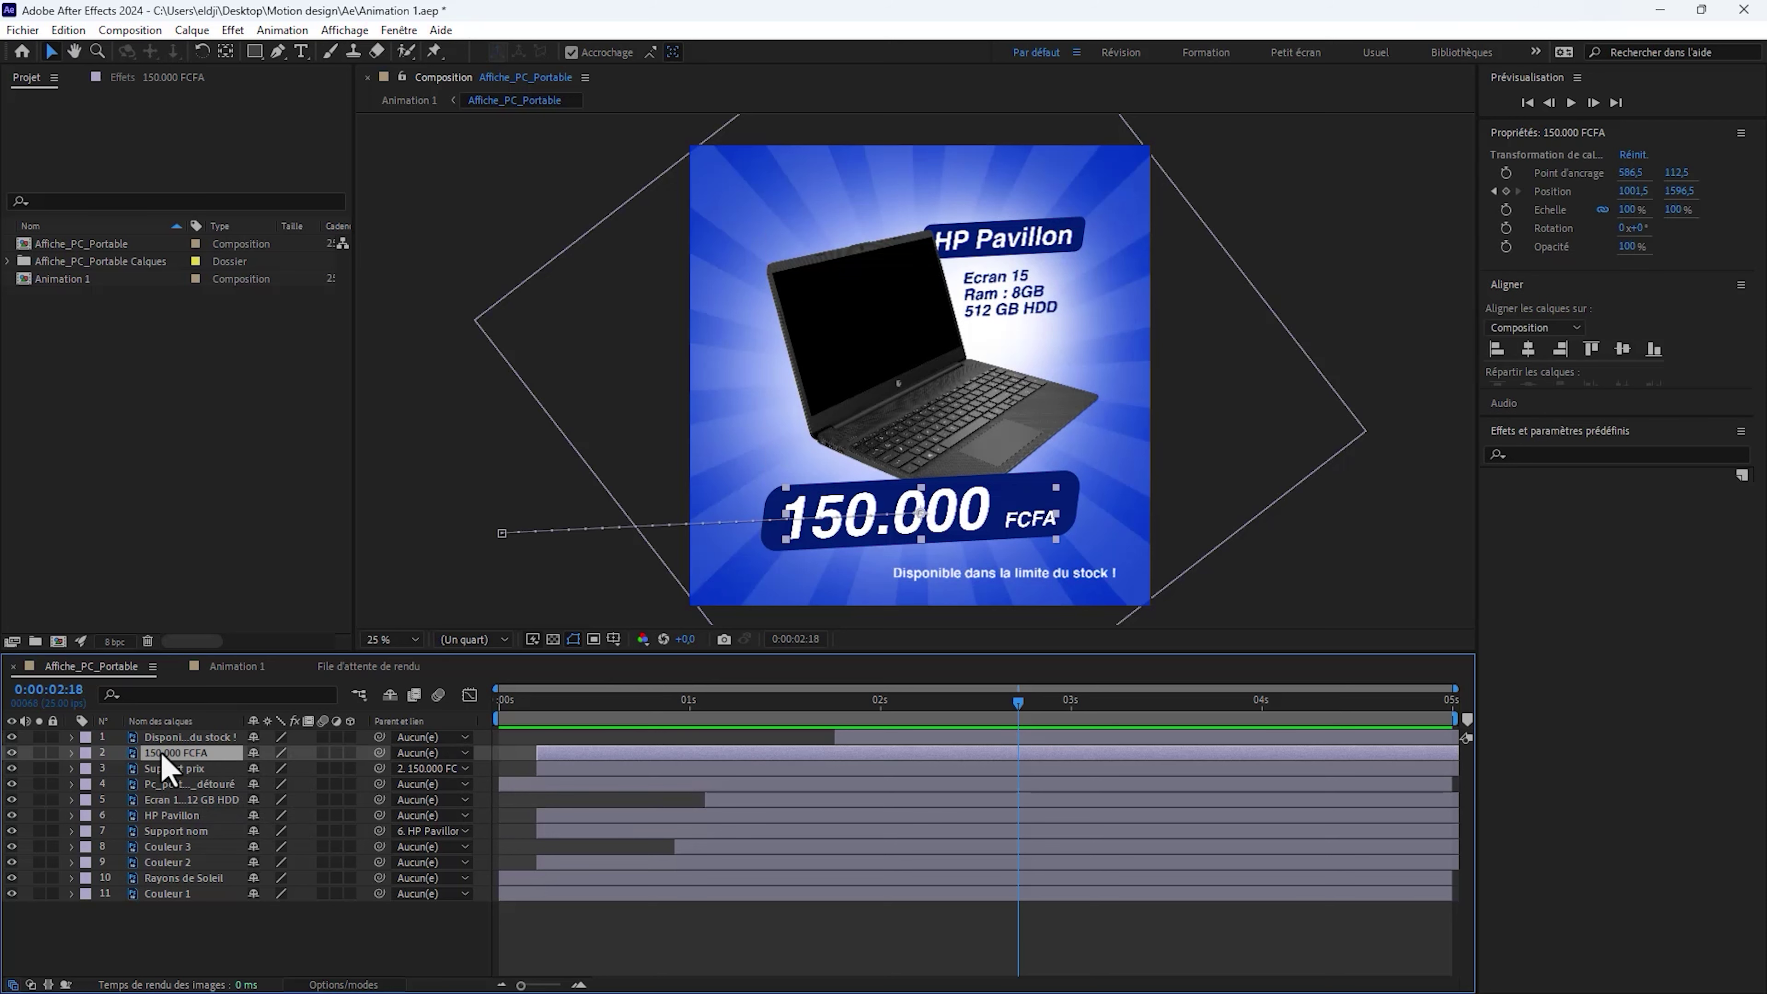
ctrl+click(173, 814)
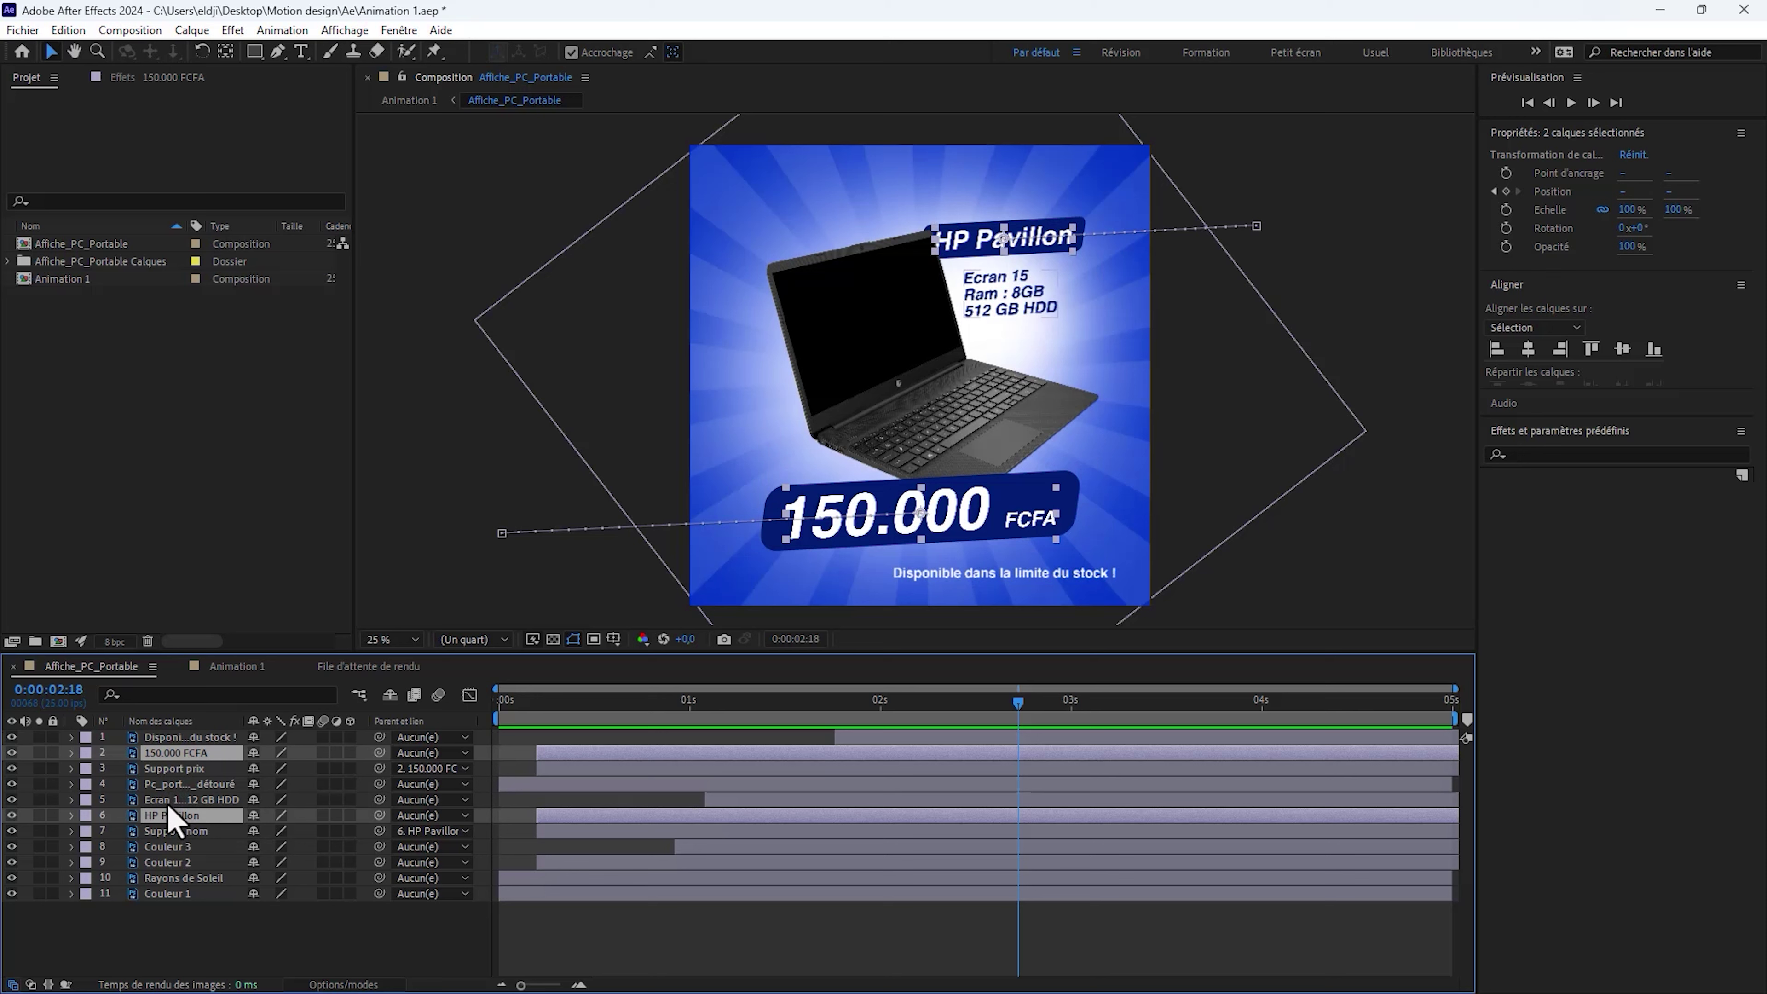
ctrl+click(176, 788)
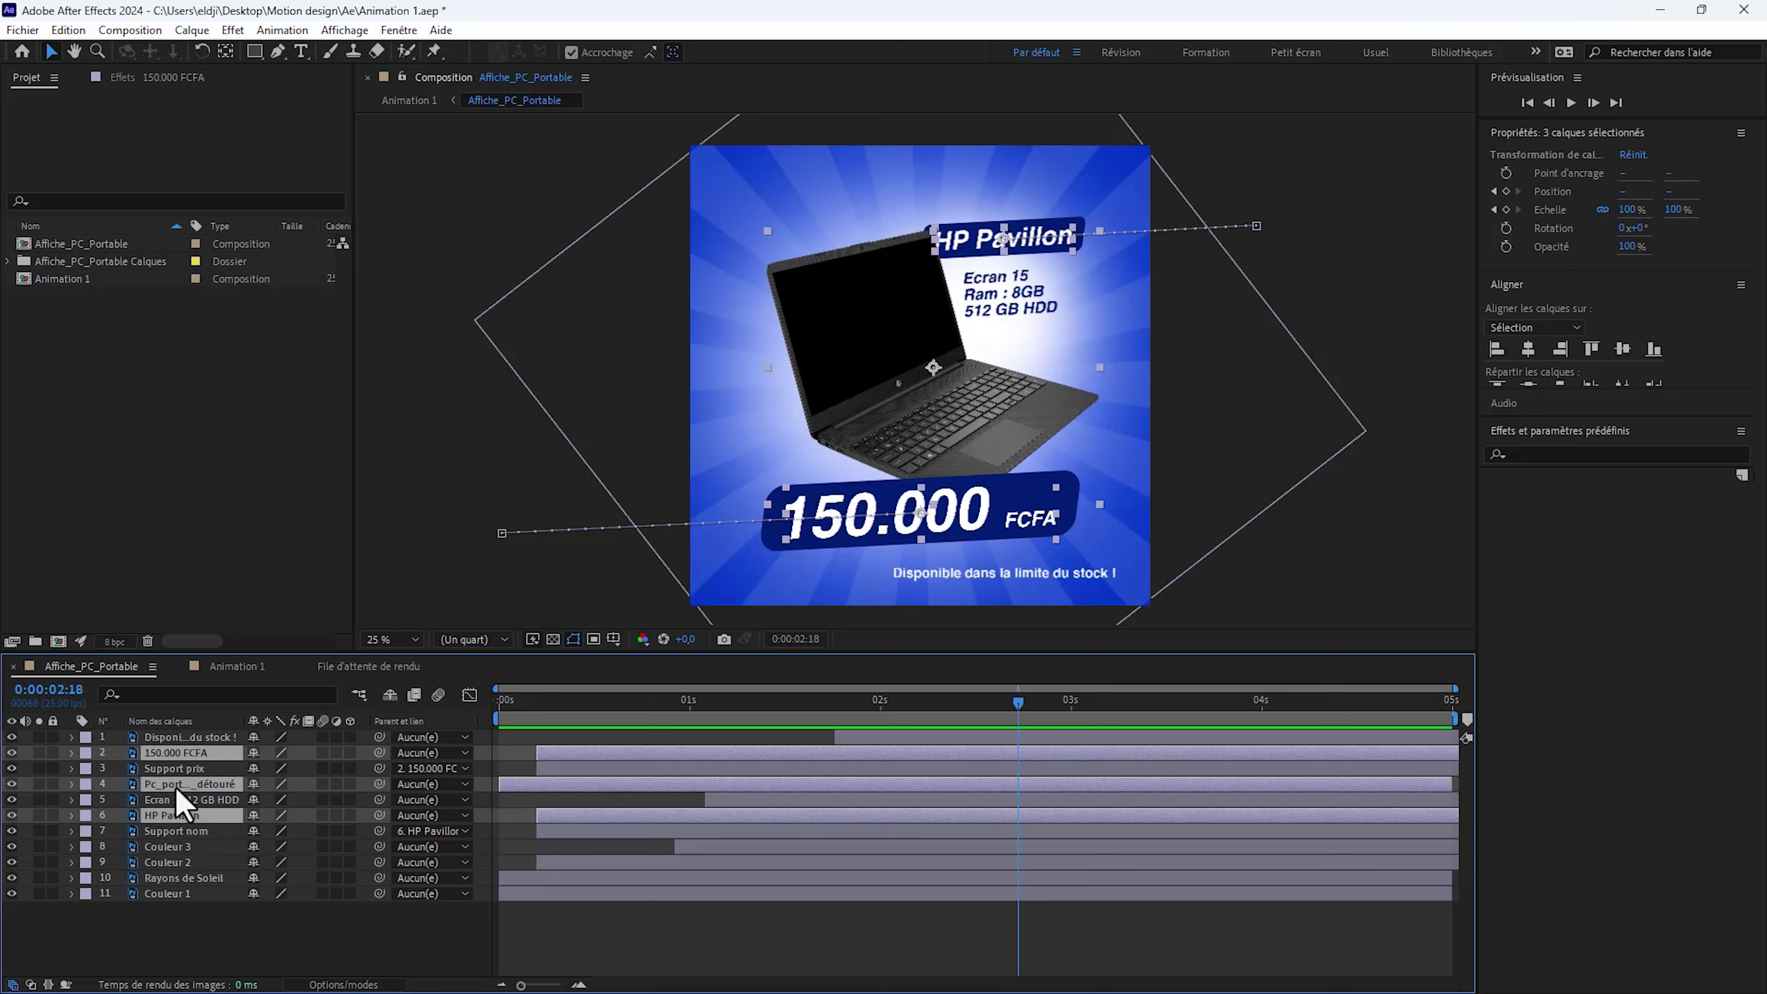
key(u)
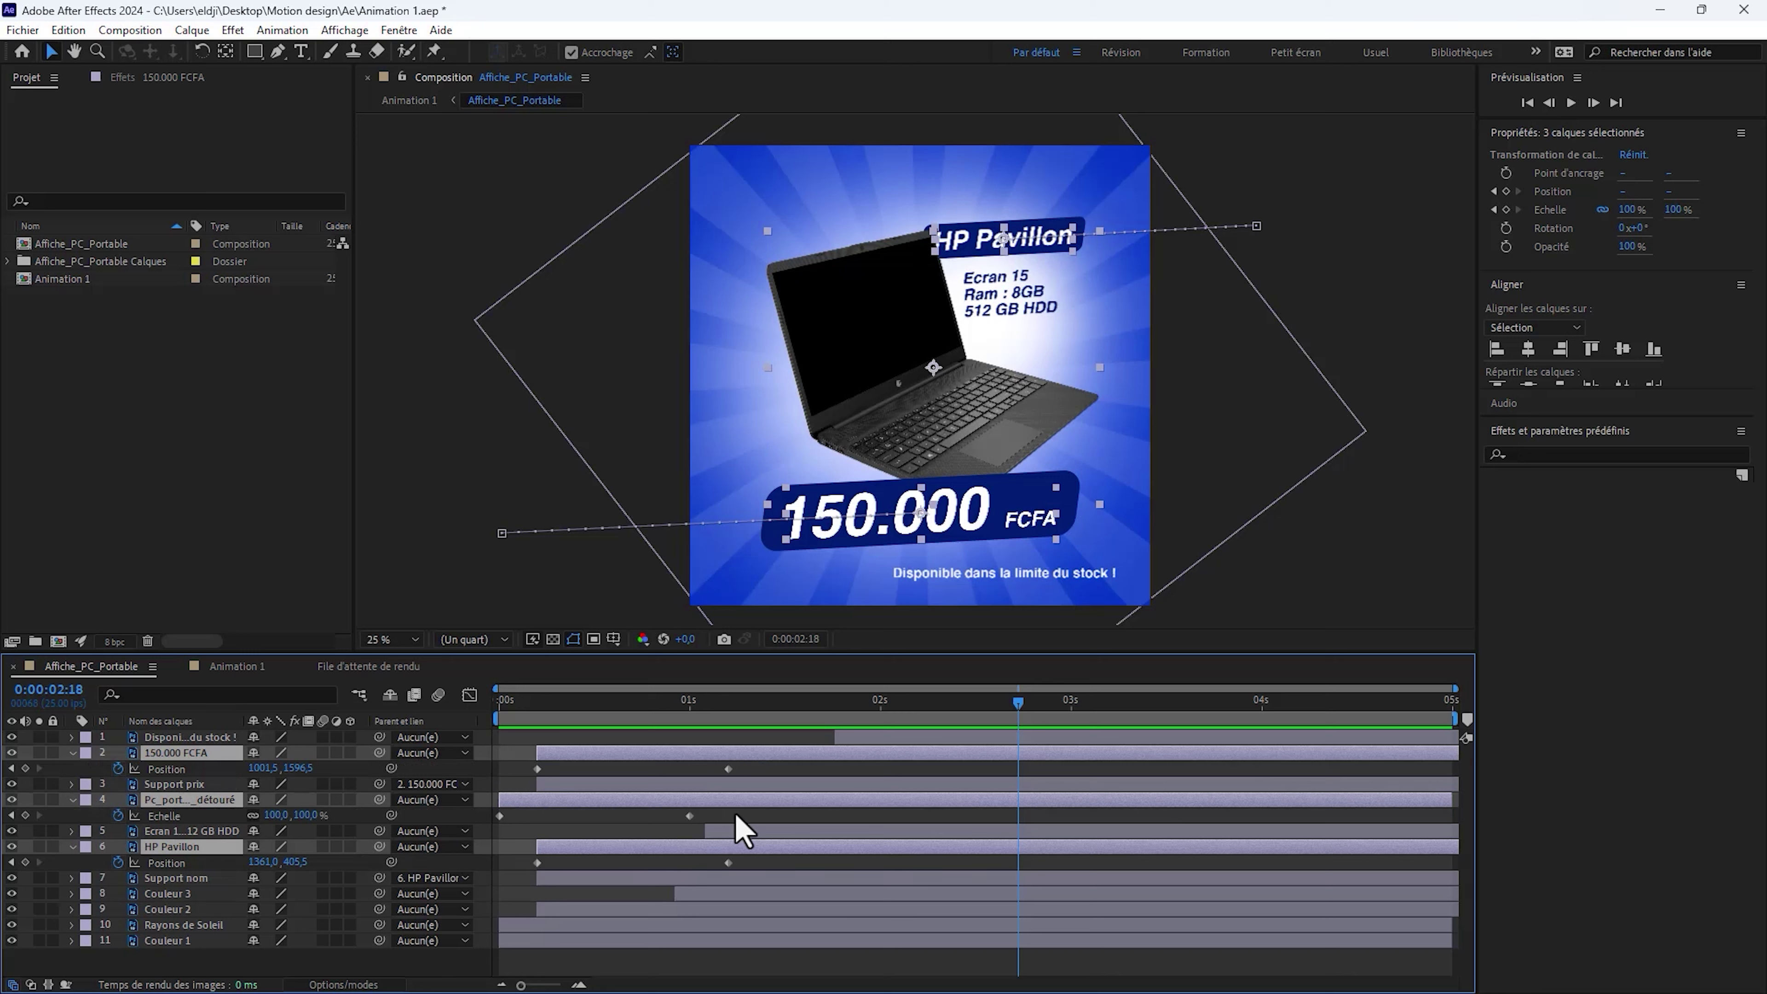
Apply Lissage à l'approche to all Position and Echelle keyframes of the three selected layers, and display their curves in the graph editor.
drag(774, 766, 491, 873)
right_click(728, 863)
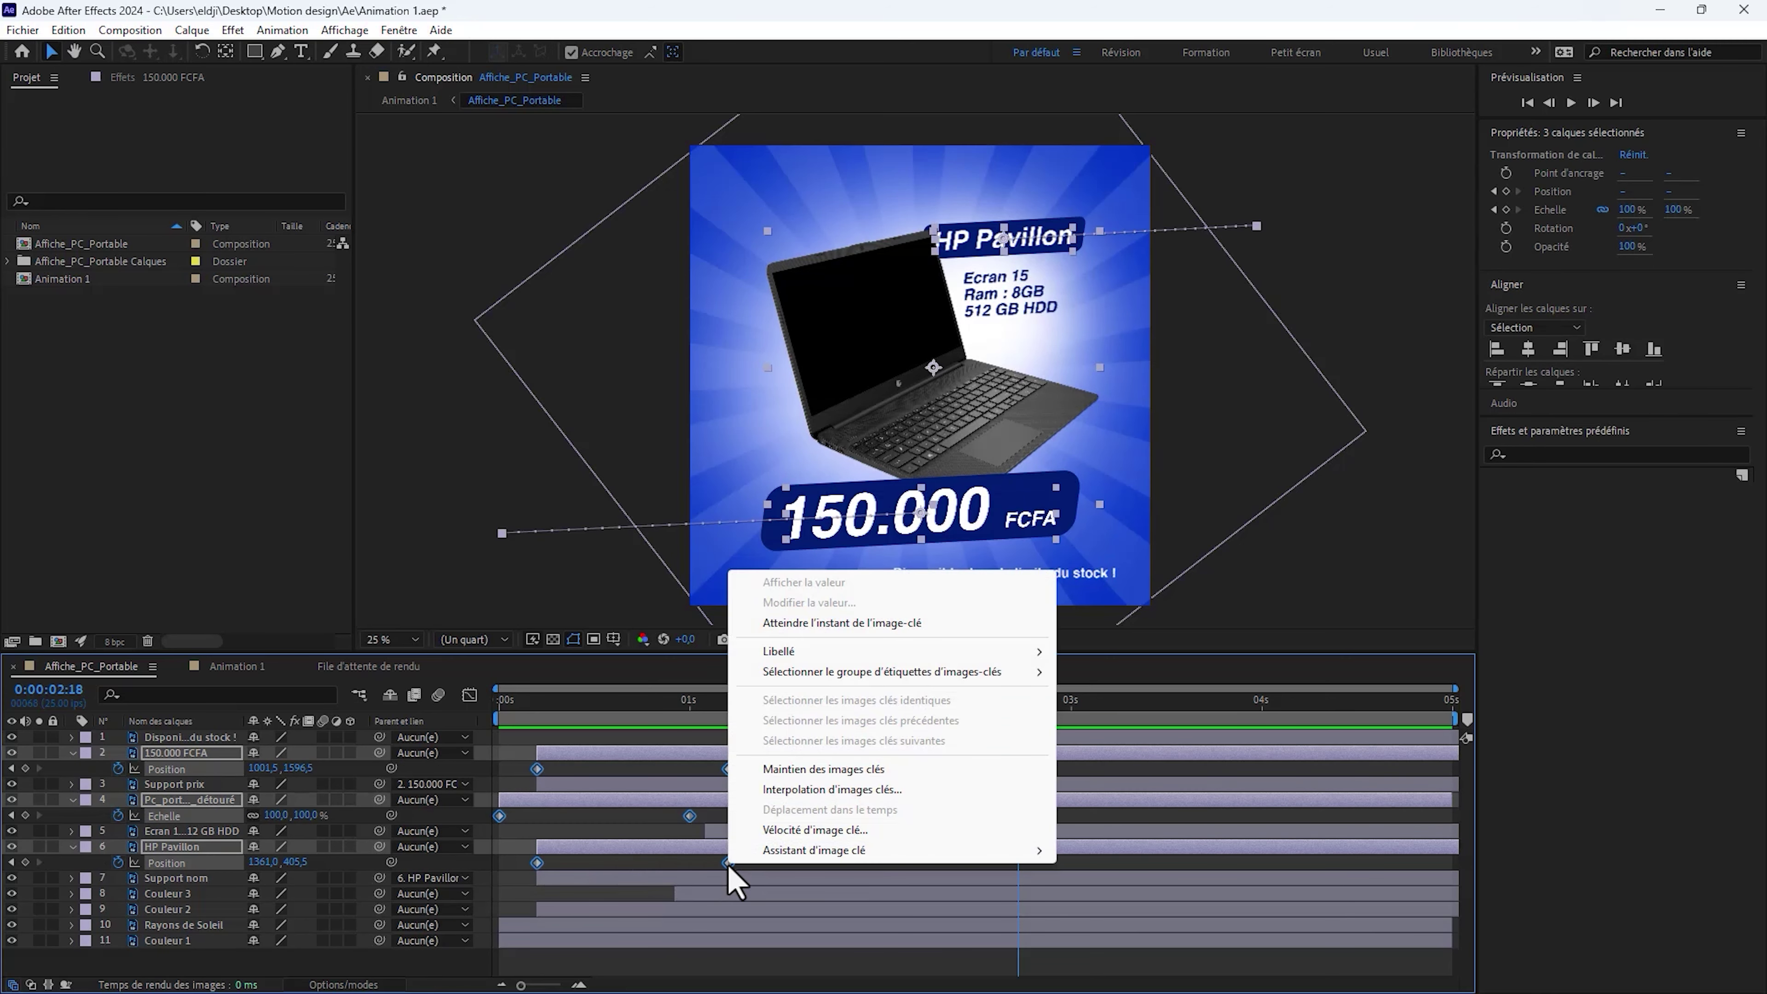
mouse_move(749, 849)
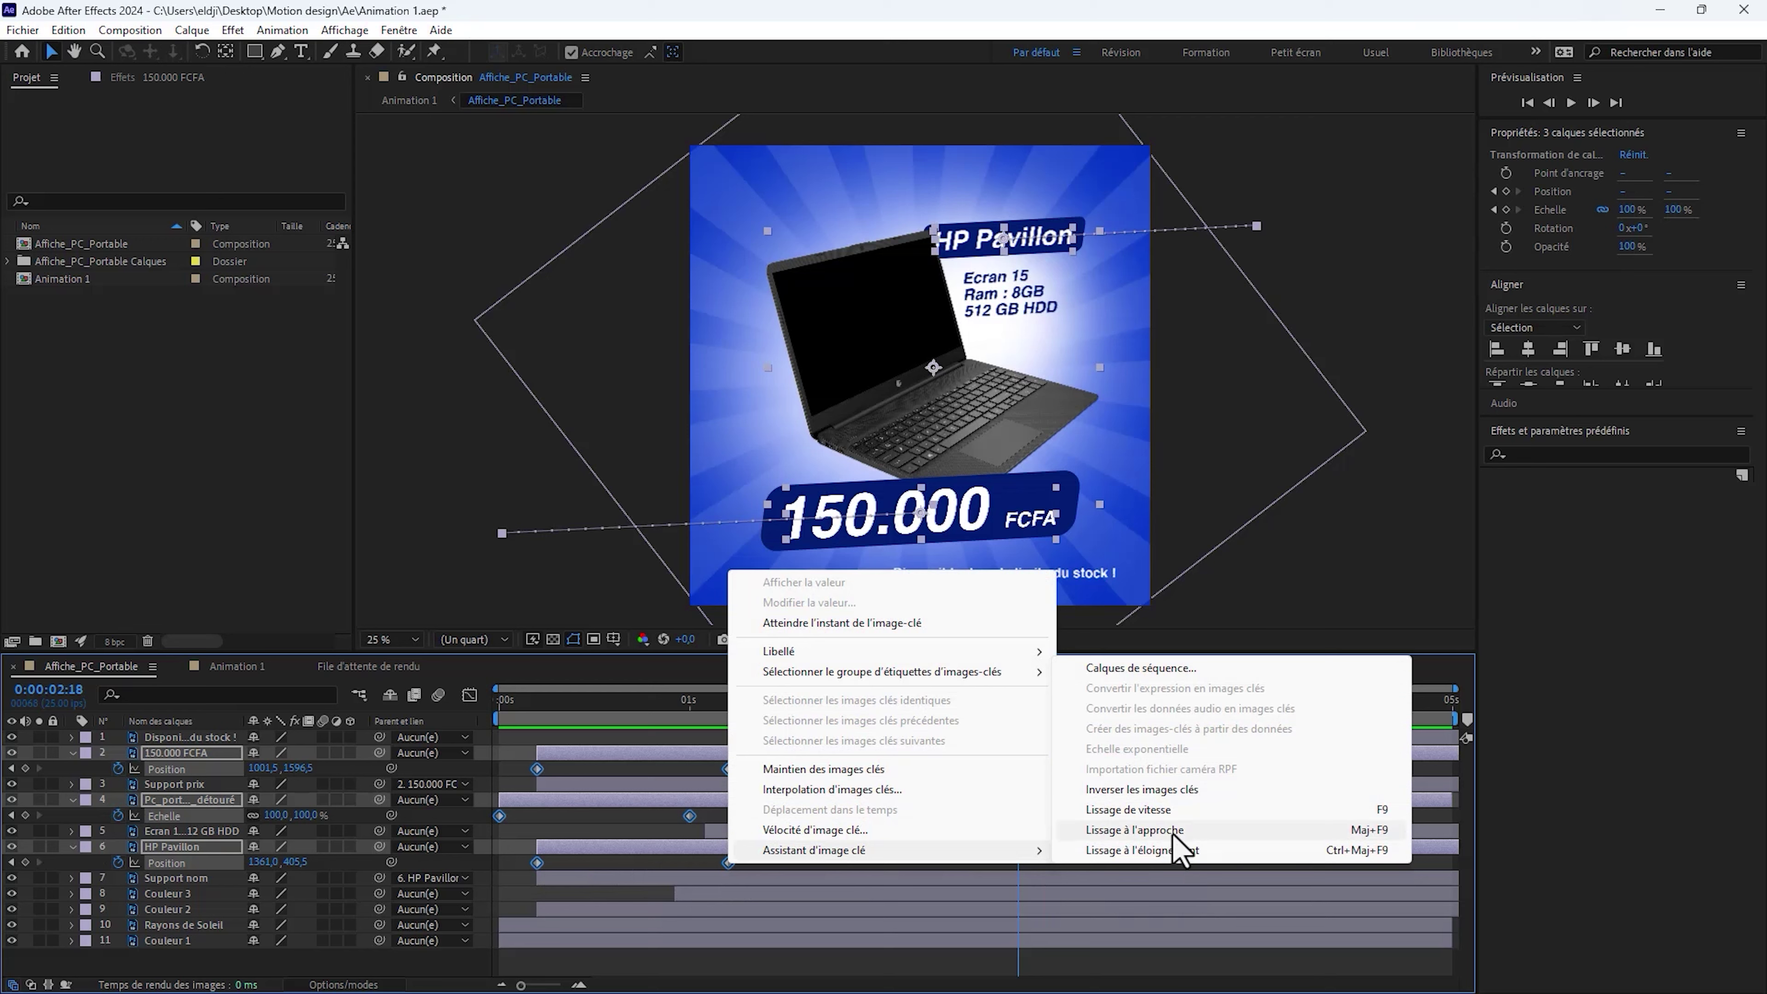
click(1172, 831)
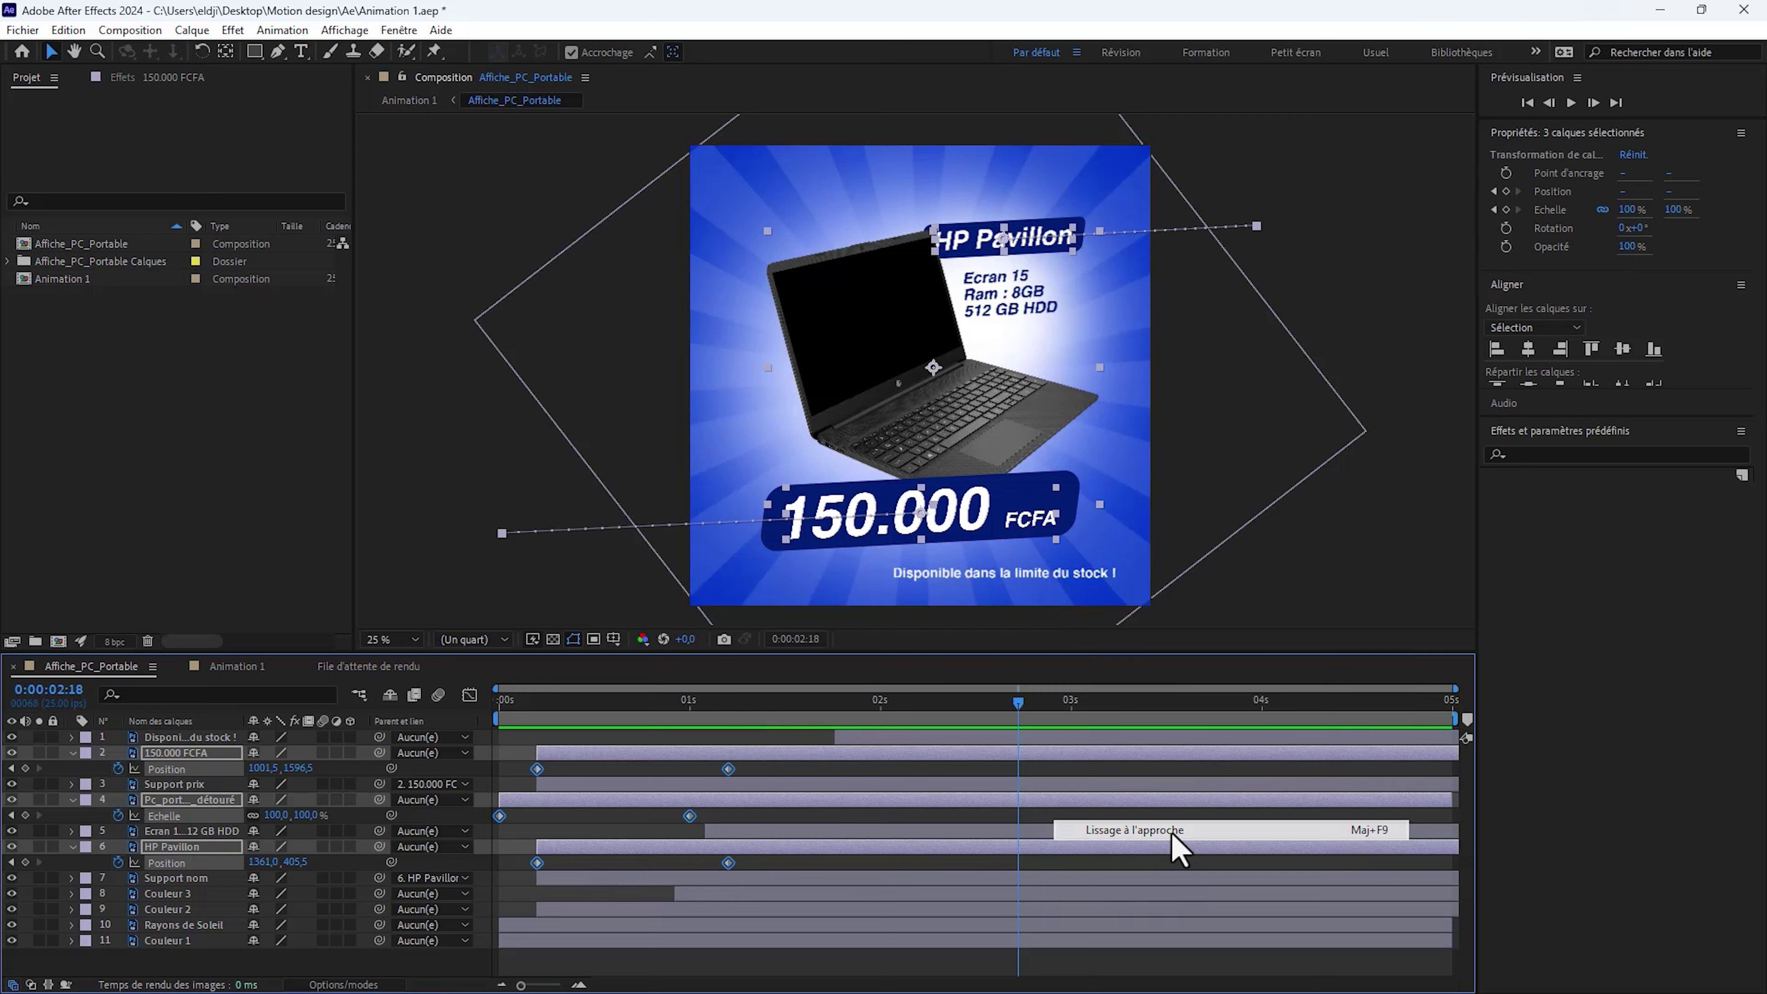
click(470, 694)
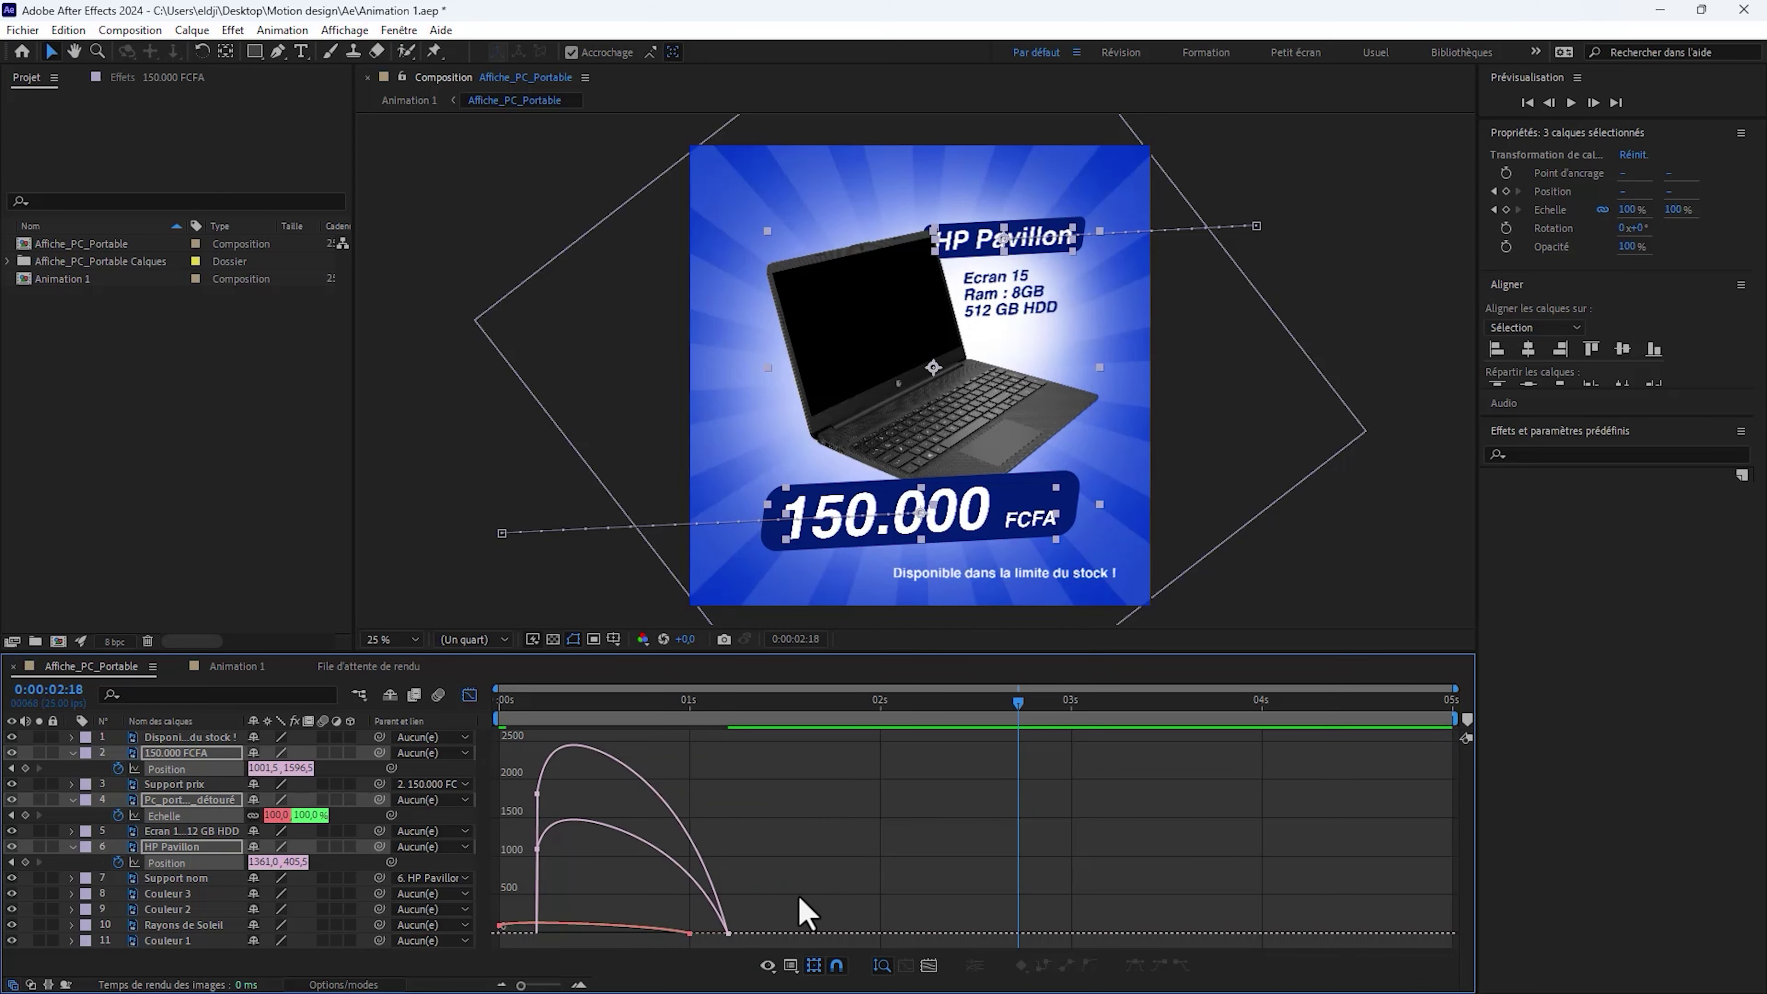
Lengthen the incoming ease handles of the three layers' final Position and Echelle keyframes to peak the speed curves early, and close the graph editor.
click(930, 968)
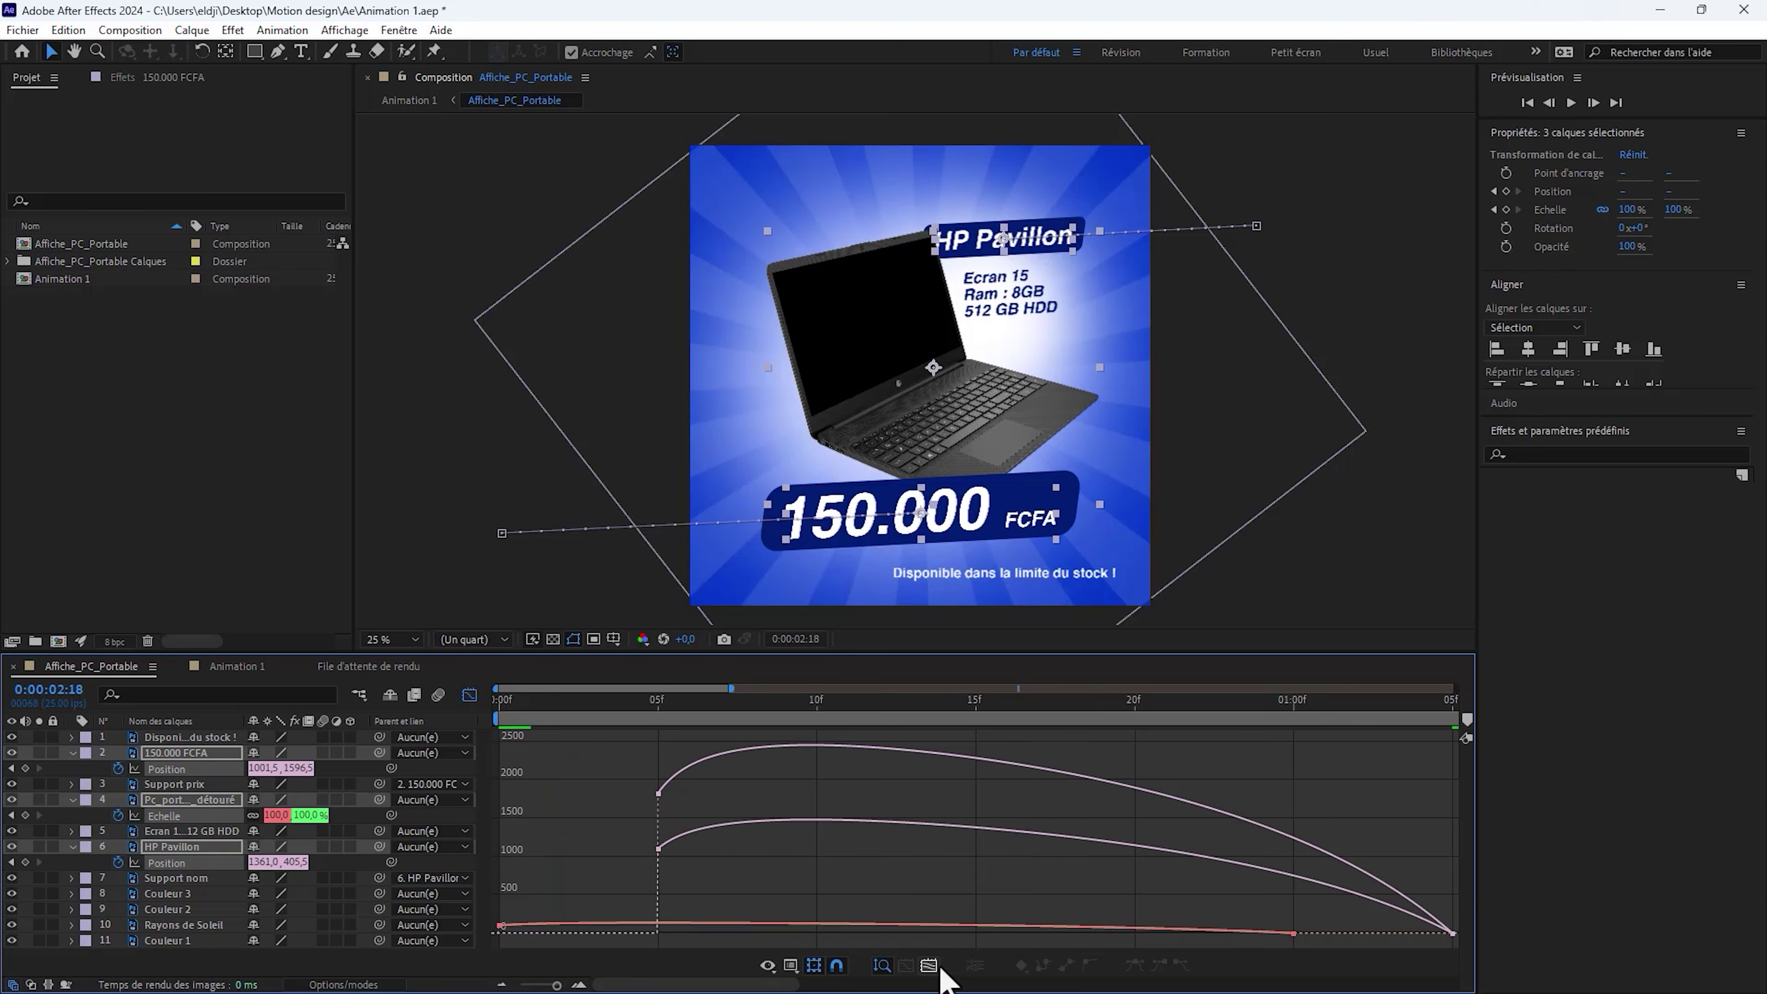
drag(1173, 903, 1465, 957)
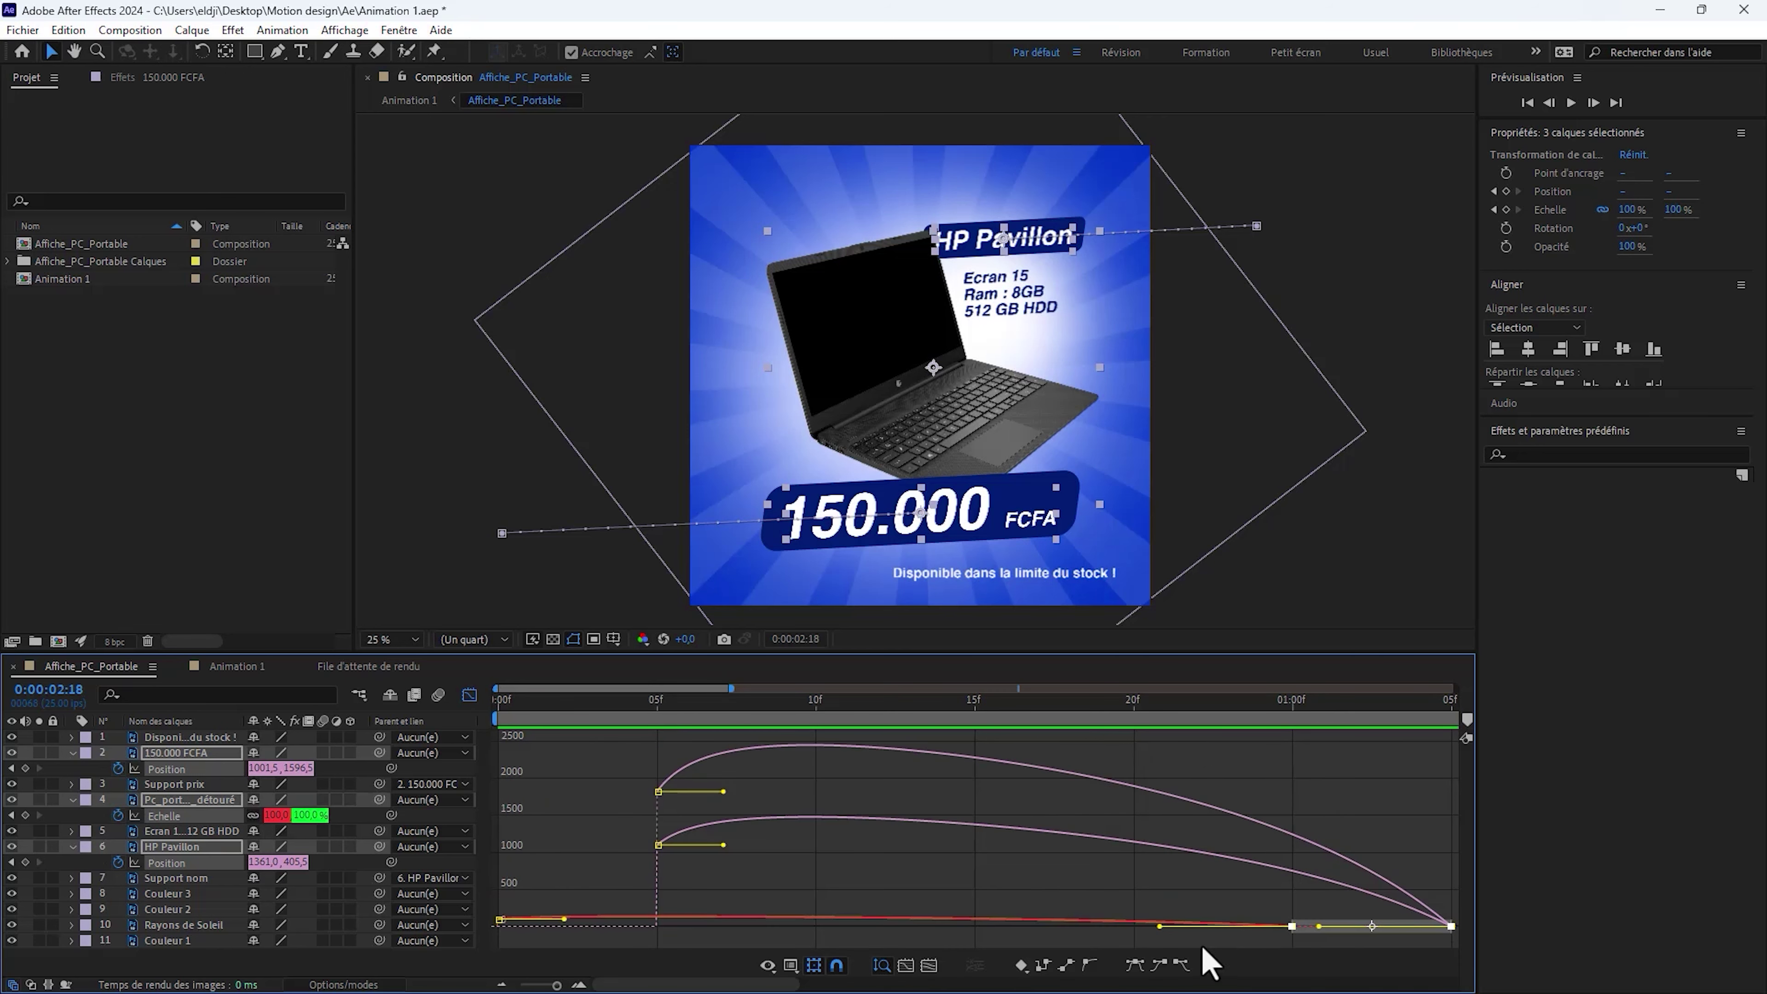
drag(1318, 928, 1007, 929)
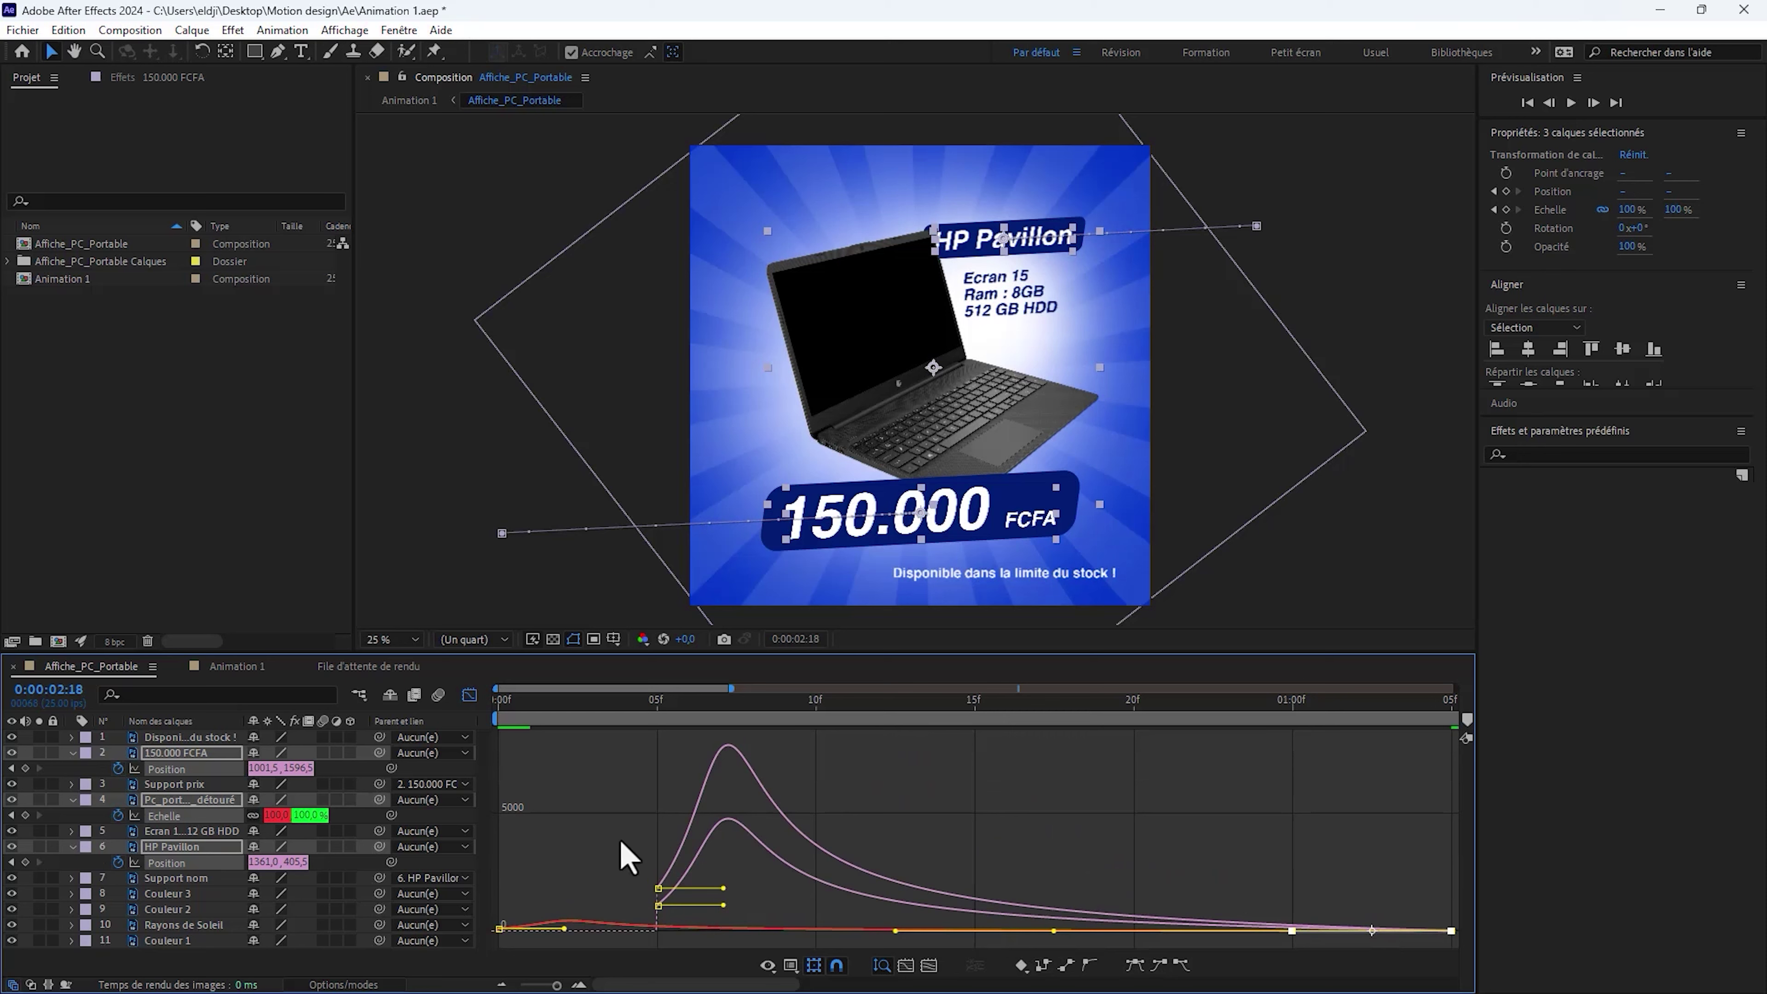
click(470, 695)
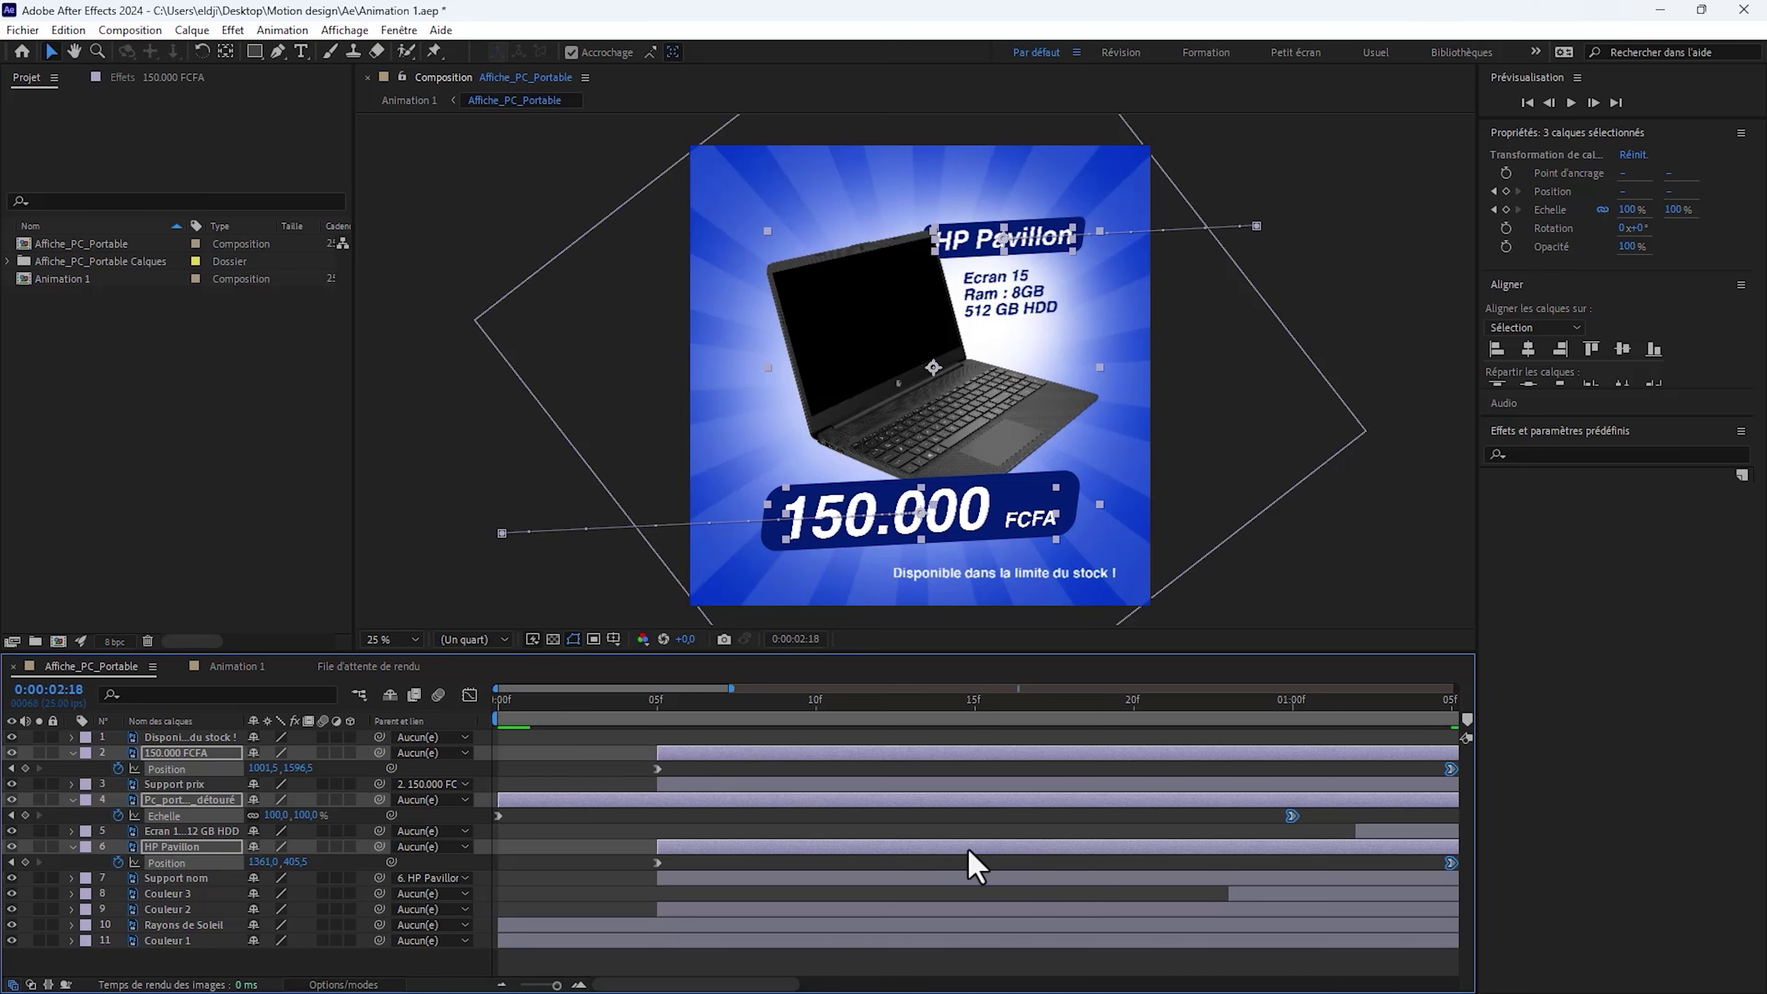
Preview the full animation, and replay it with the work area shortened to about the first 1.8 seconds.
scroll(808, 817, down, 2)
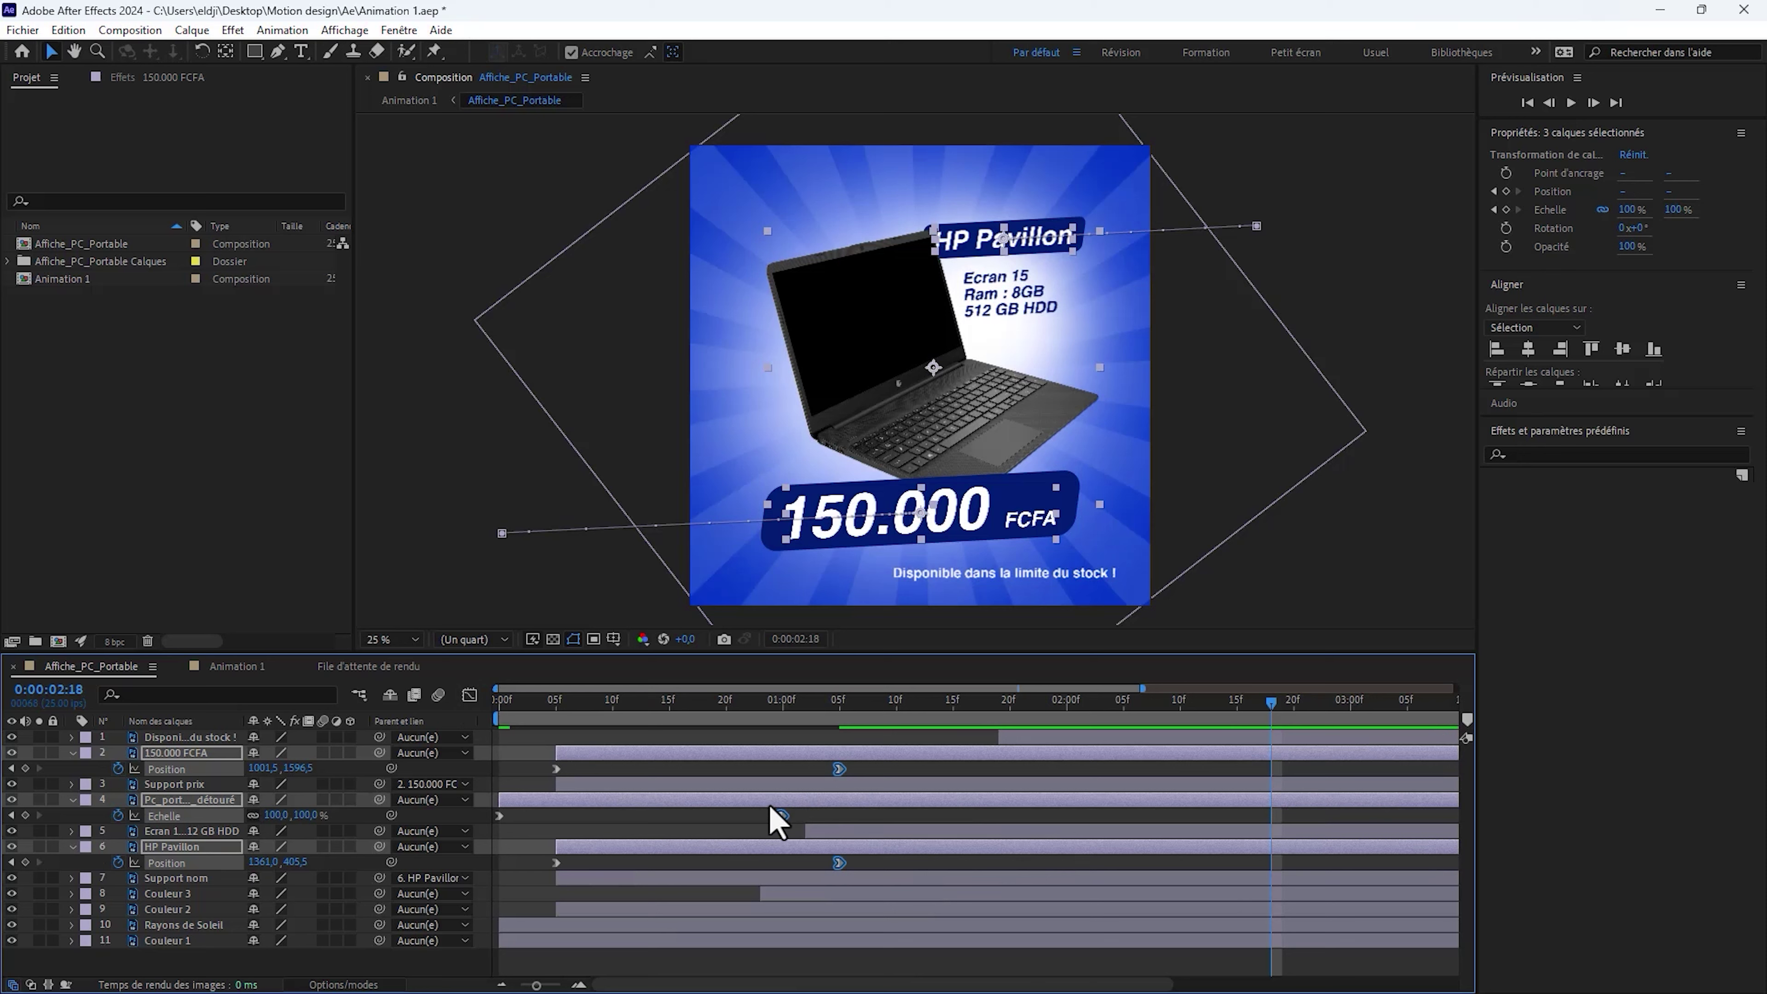
scroll(770, 808, down, 2)
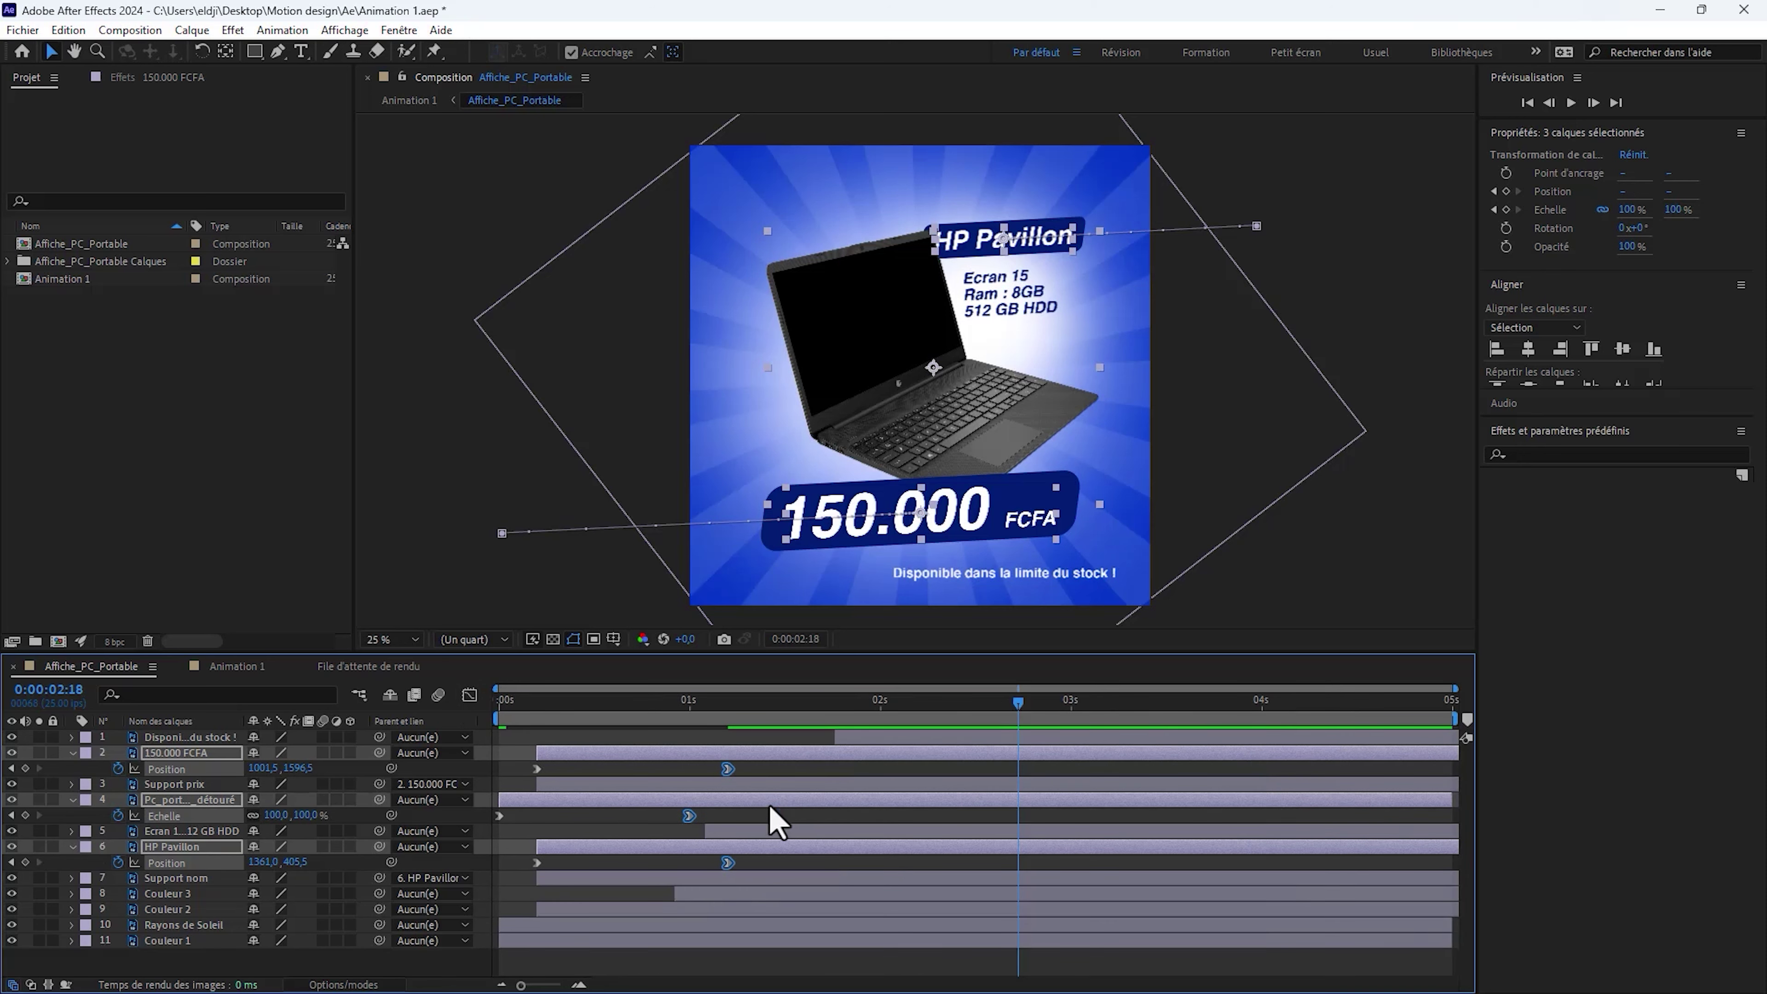
key(space)
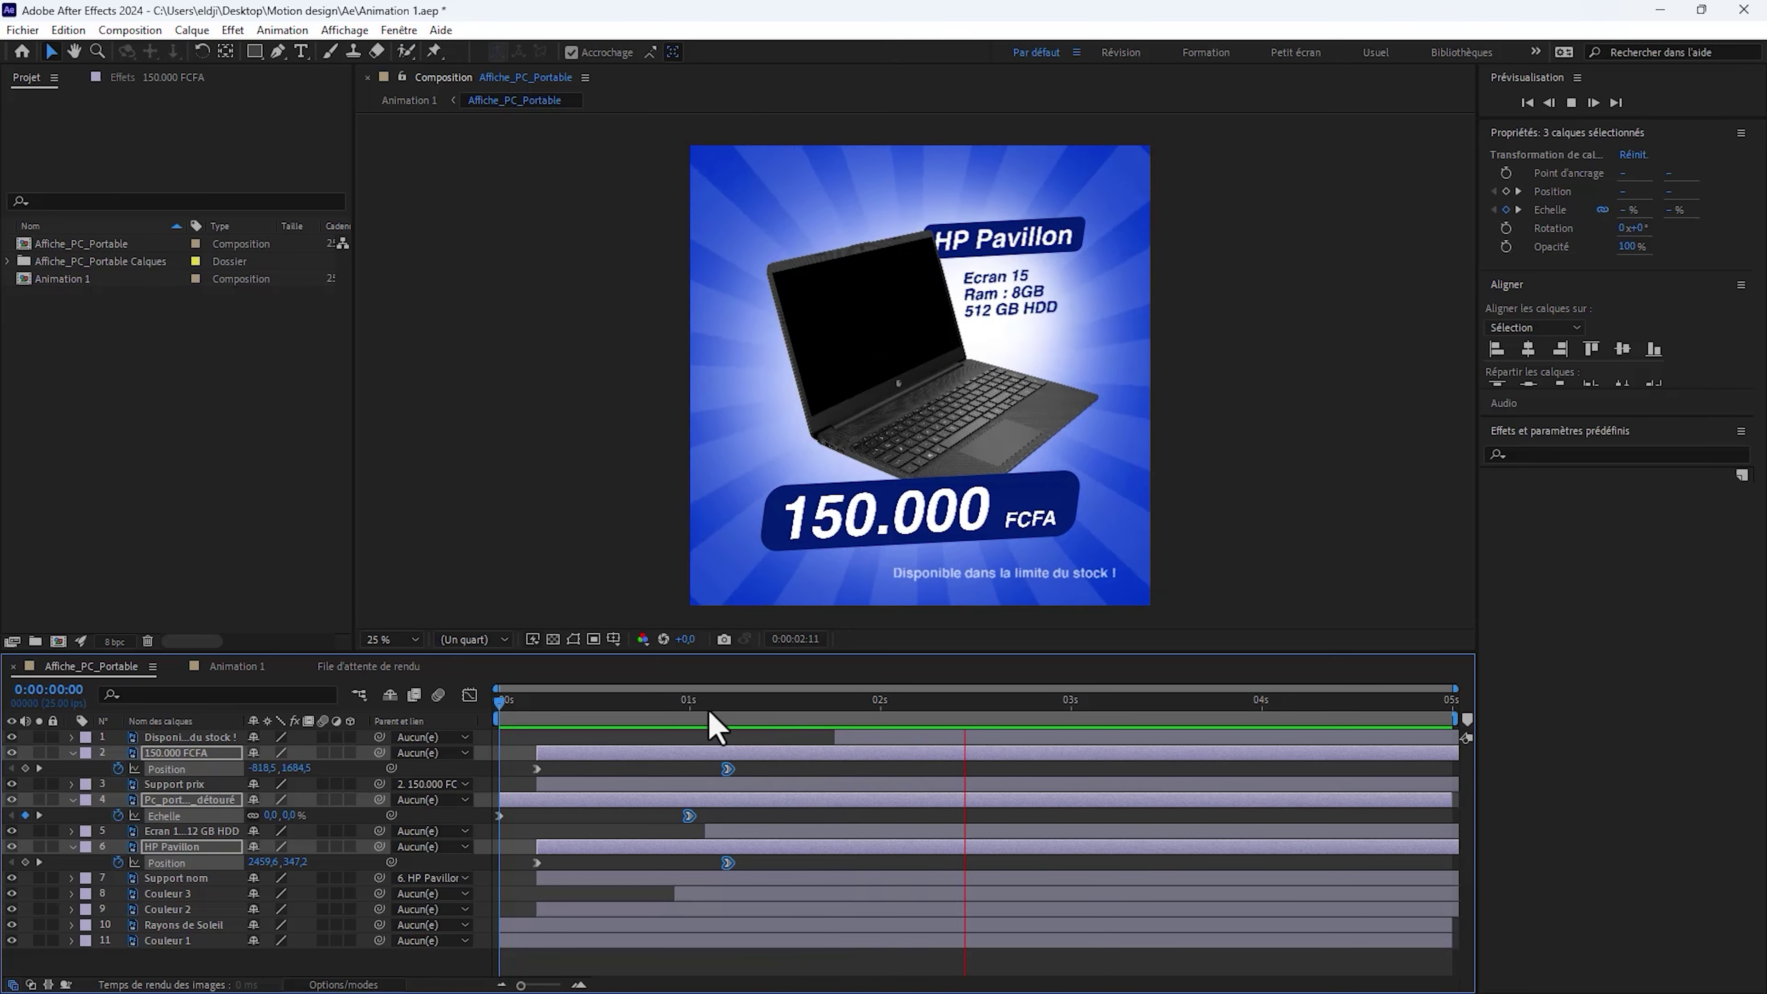
key(space)
drag(1455, 720, 859, 791)
key(space)
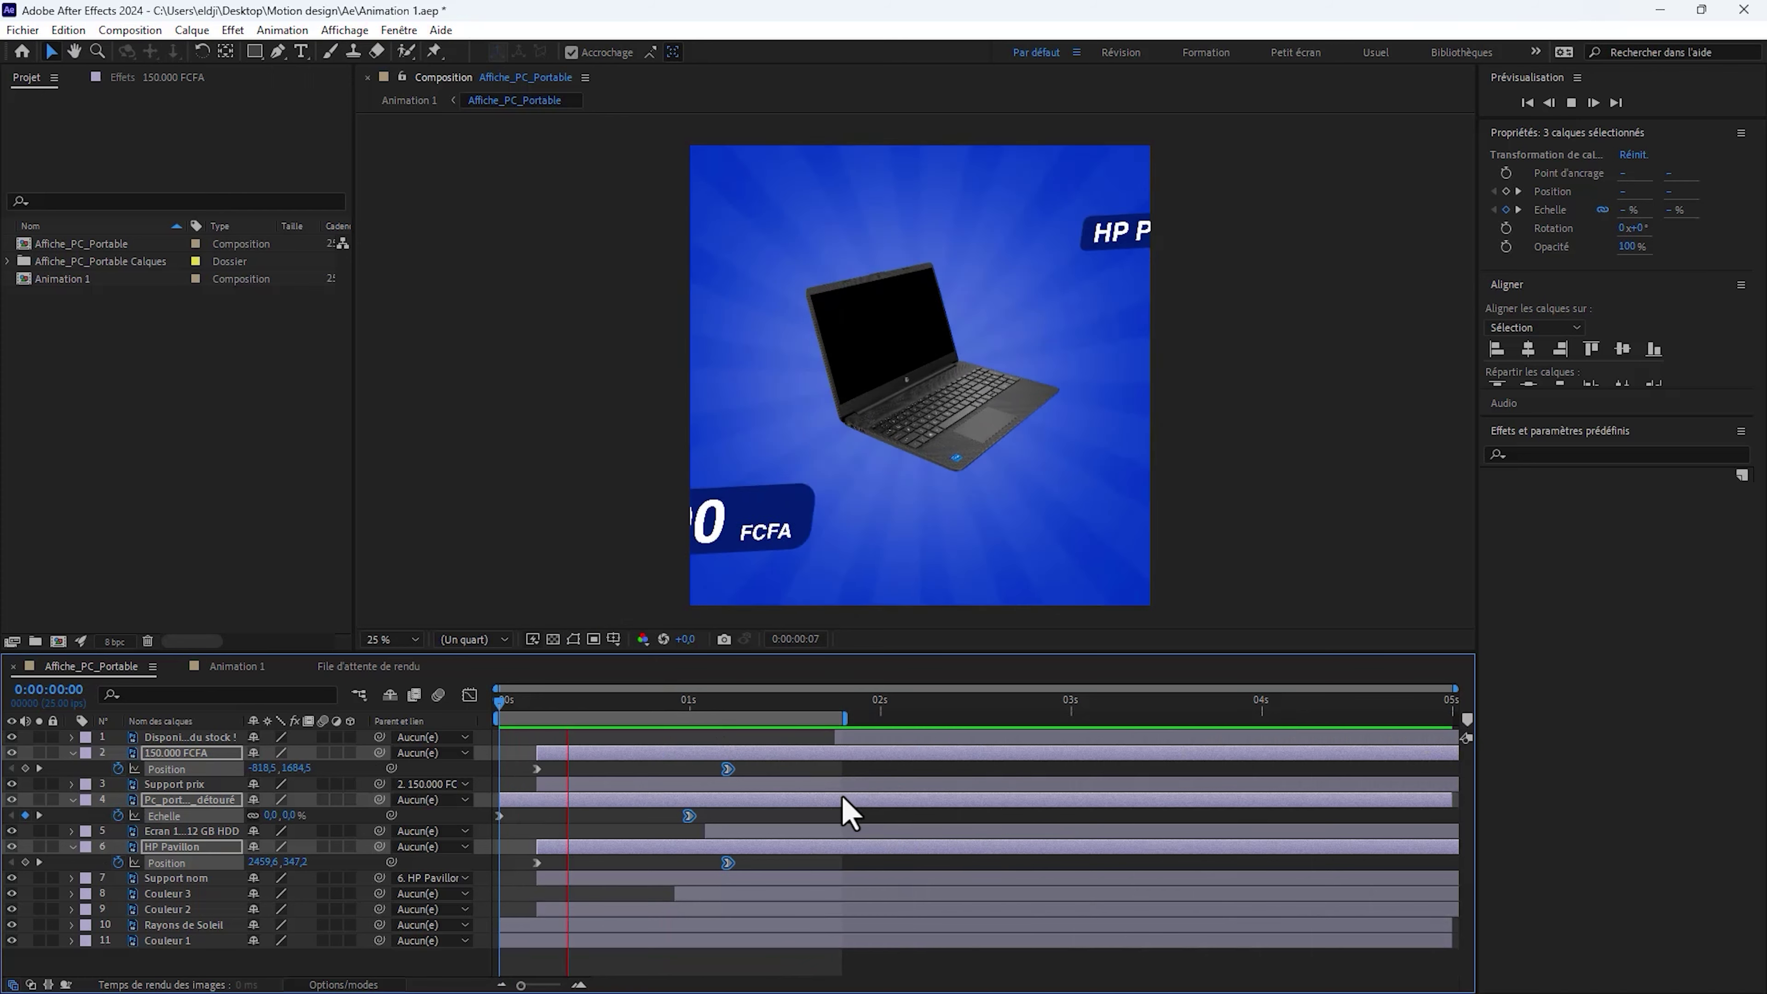